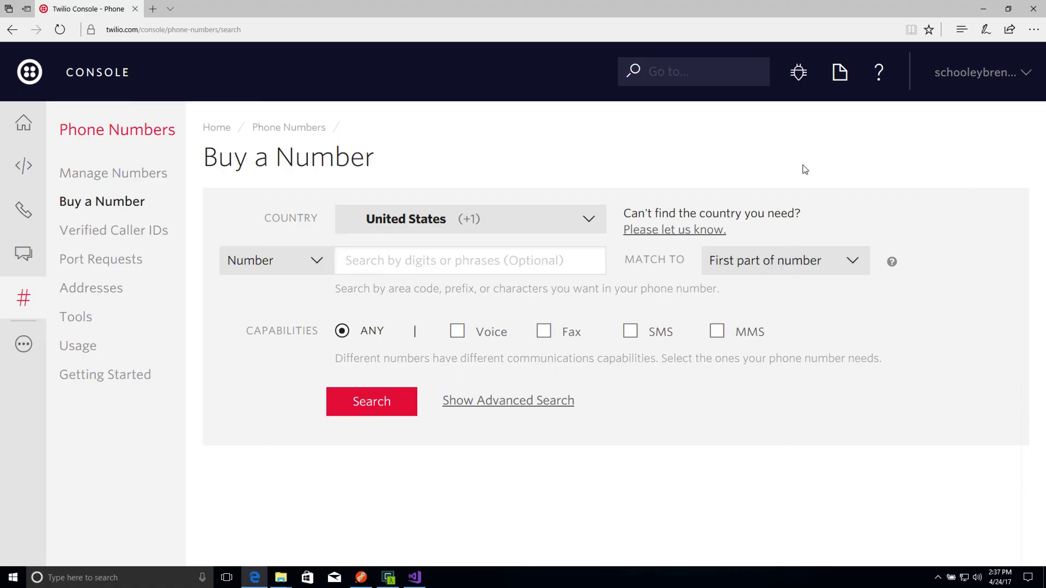
{"action": "left_click", "coordinate": [437, 256]}
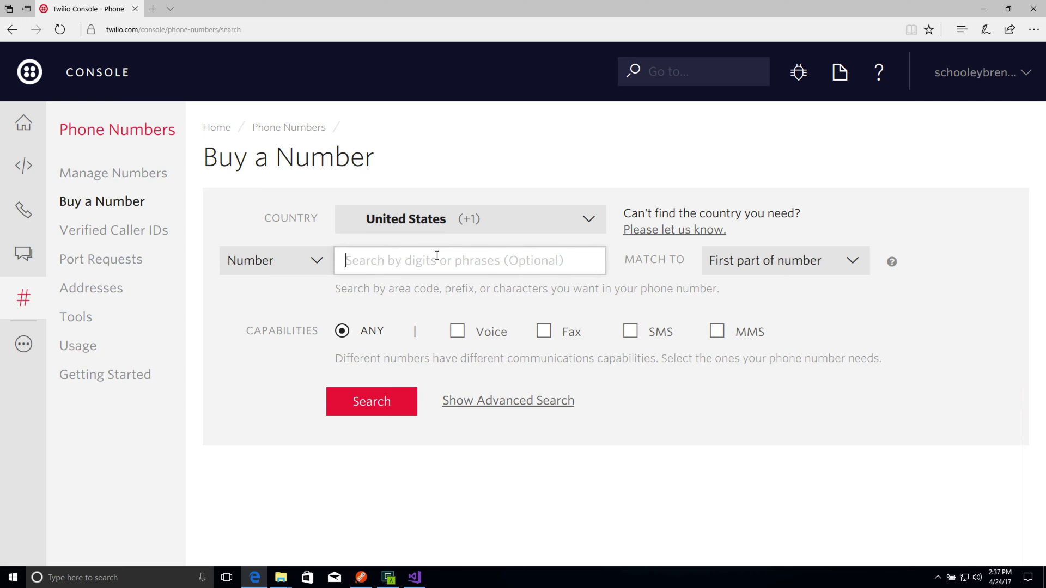
{"action": "type", "text": "267"}
{"action": "left_click", "coordinate": [385, 401]}
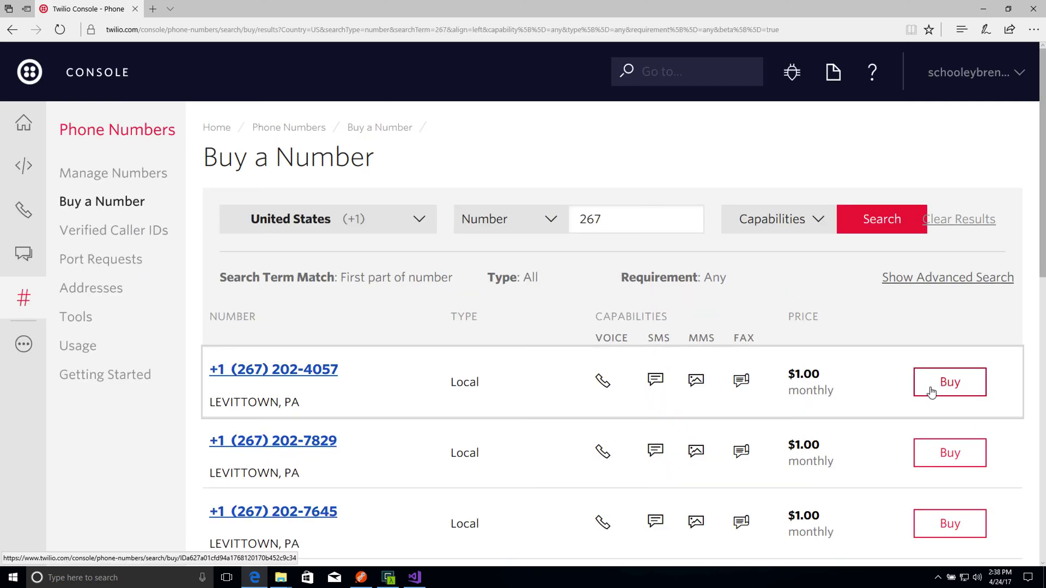
{"action": "left_click", "coordinate": [932, 389]}
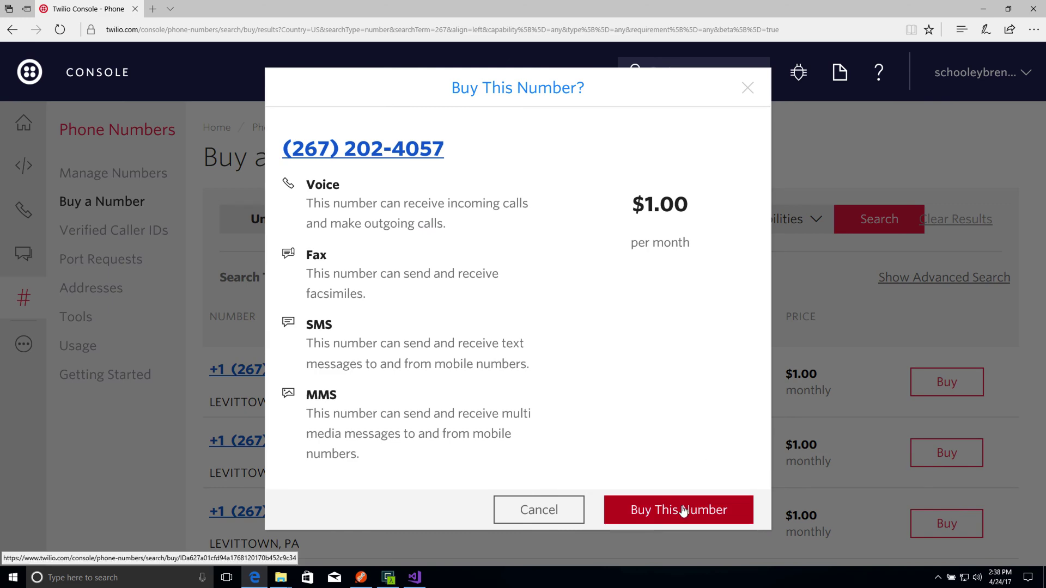
{"action": "left_click", "coordinate": [682, 510]}
{"action": "left_click", "coordinate": [683, 531]}
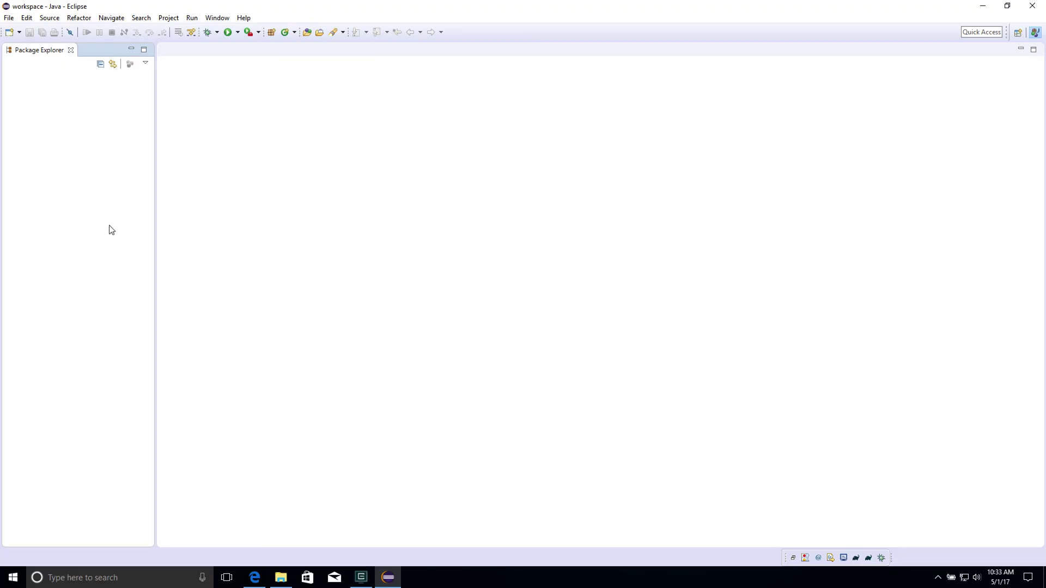
Step: Name the new Gradle project MakeAndReceiveCalls and finish the wizard
{"action": "left_click", "coordinate": [527, 415]}
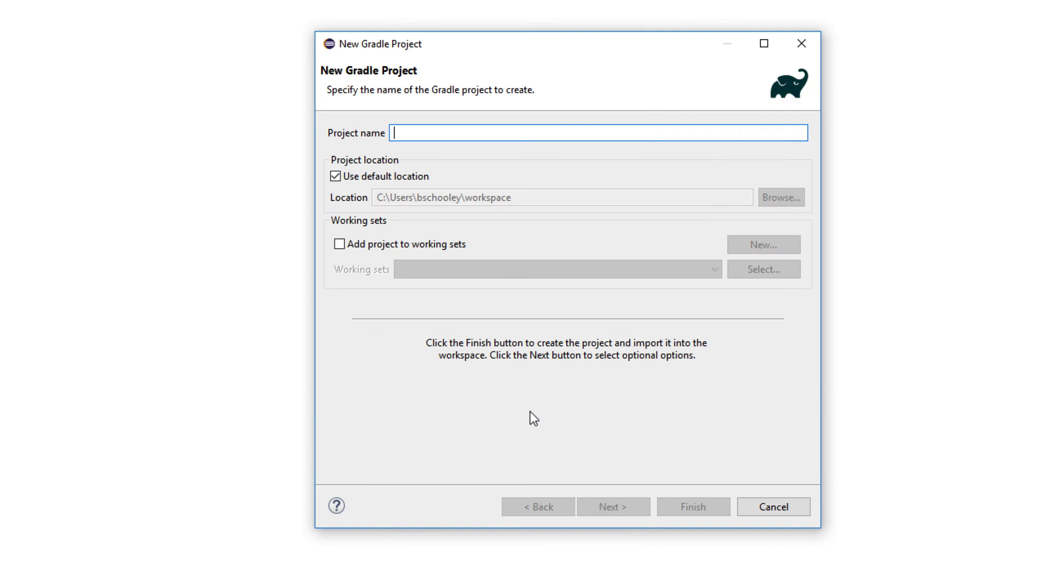
{"action": "type", "text": "MakeAndReceiveCalls"}
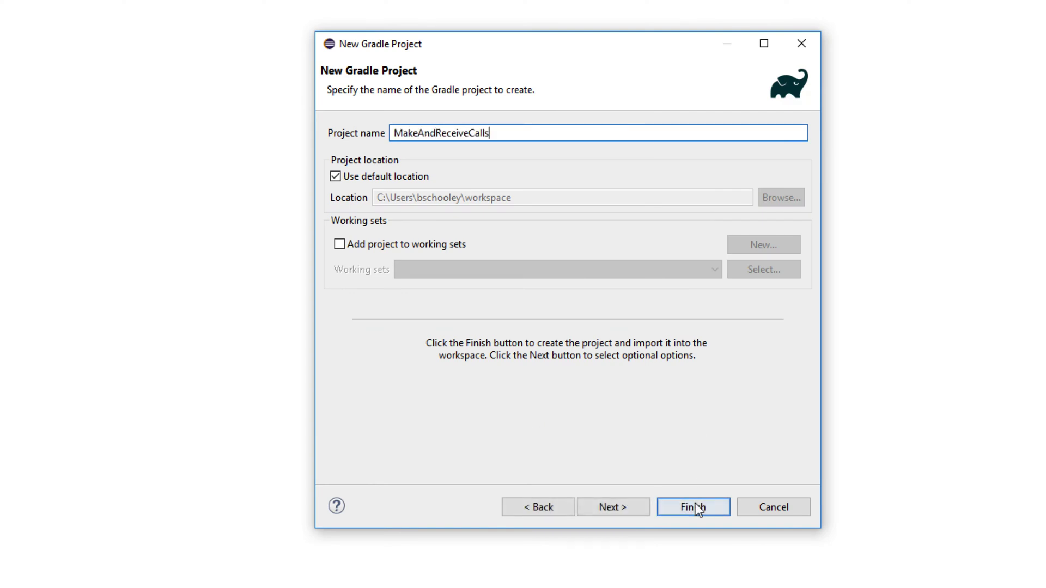
{"action": "left_click", "coordinate": [696, 506]}
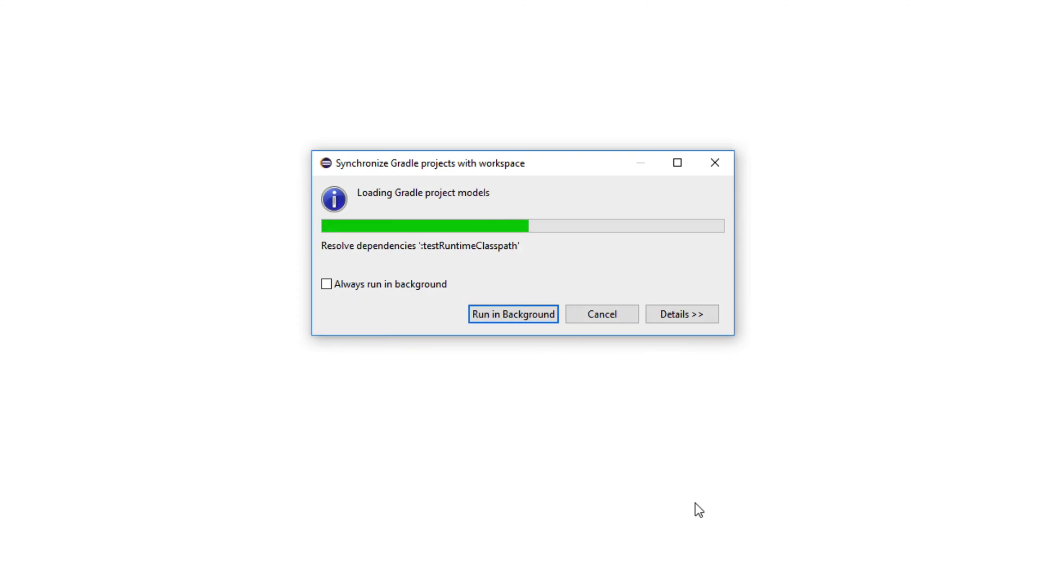
Step: Open build.gradle from the MakeAndReceiveCalls project
{"action": "left_click", "coordinate": [12, 76]}
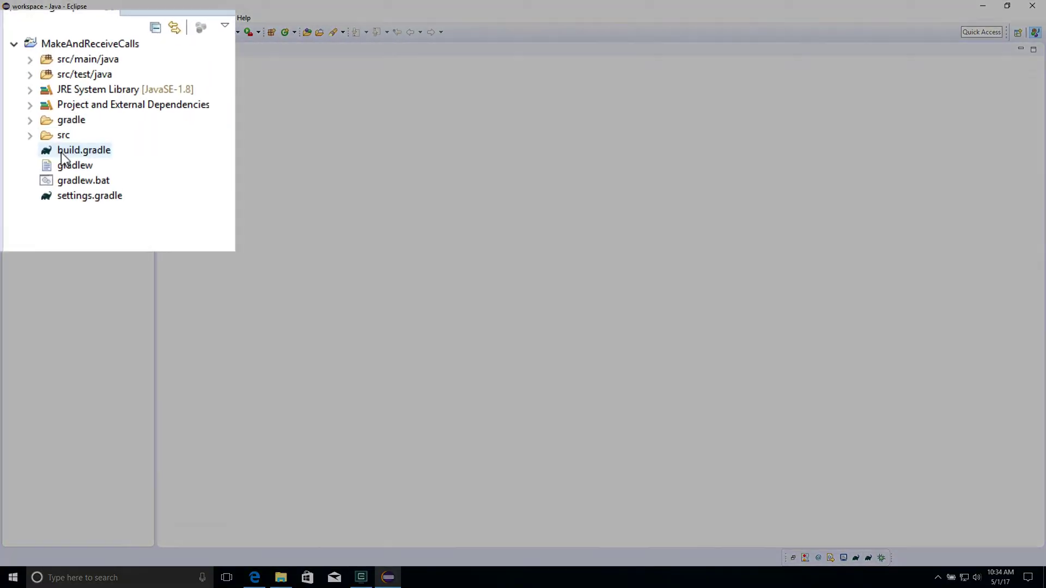
{"action": "left_click", "coordinate": [41, 139]}
{"action": "double_click", "coordinate": [68, 159]}
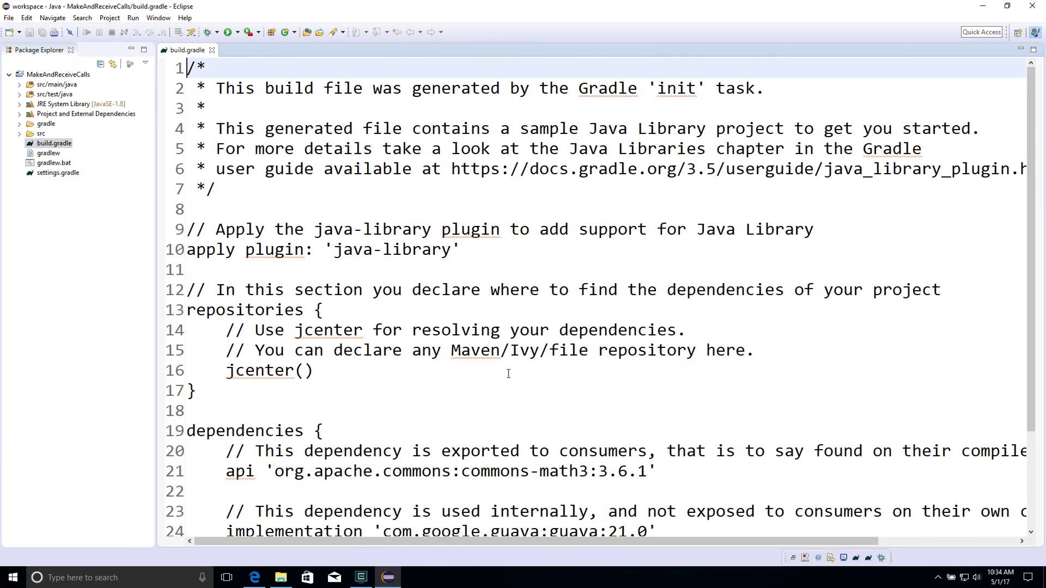
{"action": "scroll", "coordinate": [508, 374], "scroll_direction": "down", "scroll_amount": 1}
{"action": "scroll", "coordinate": [507, 373], "scroll_direction": "down", "scroll_amount": 1}
Step: Add slf4j-simple, spark-core and twilio compile lines below guava, then save
{"action": "left_click", "coordinate": [678, 430]}
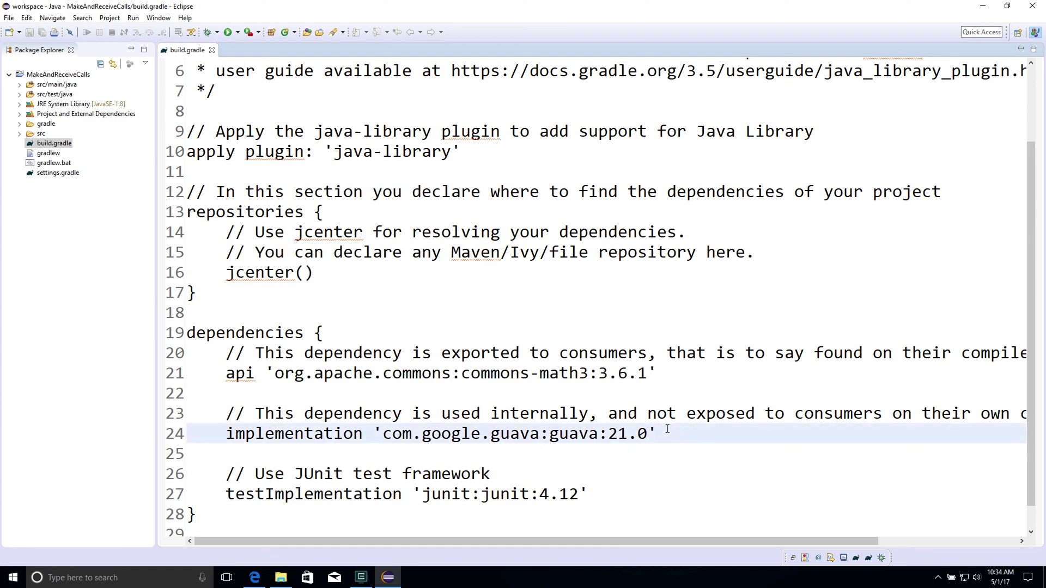
{"action": "key", "text": "Return"}
{"action": "key", "text": "Return"}
{"action": "scroll", "coordinate": [666, 428], "scroll_direction": "down", "scroll_amount": 1}
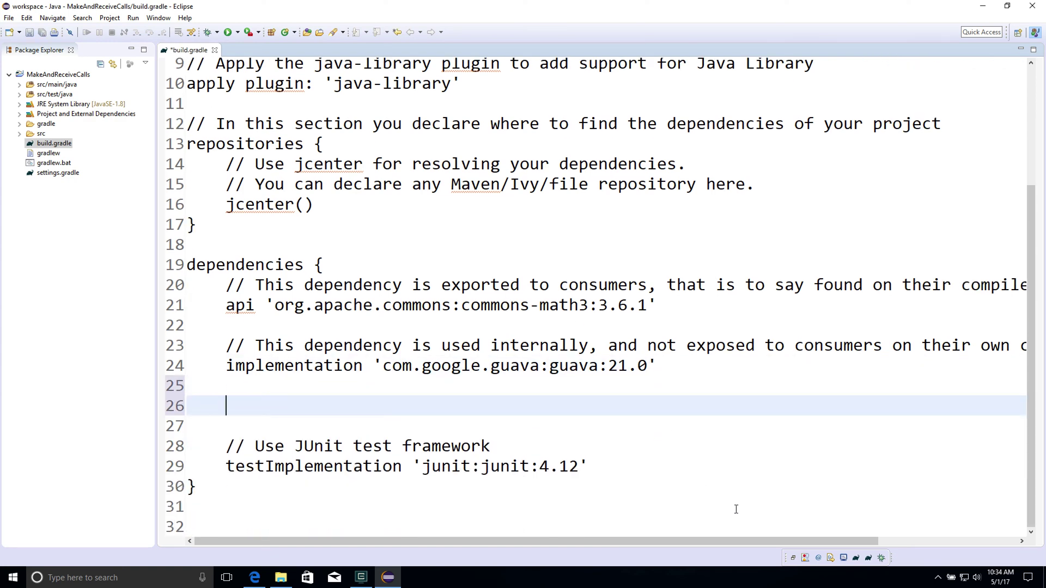
{"action": "type", "text": "ompile 'or"}
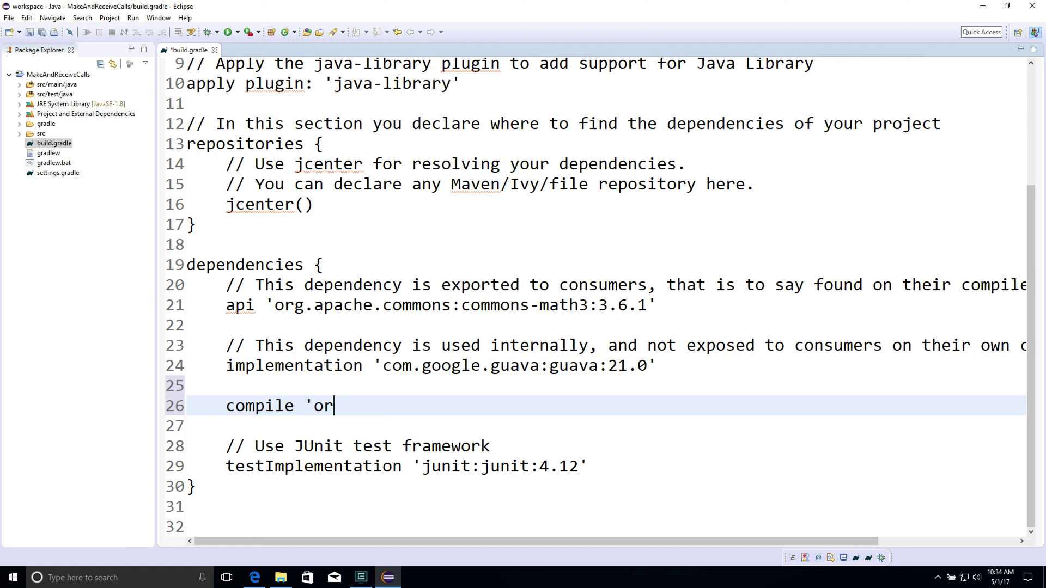
{"action": "type", "text": "g.slf4j"}
{"action": "type", "text": ":slf4j-simple:1.6.+"}
{"action": "key", "text": "Return"}
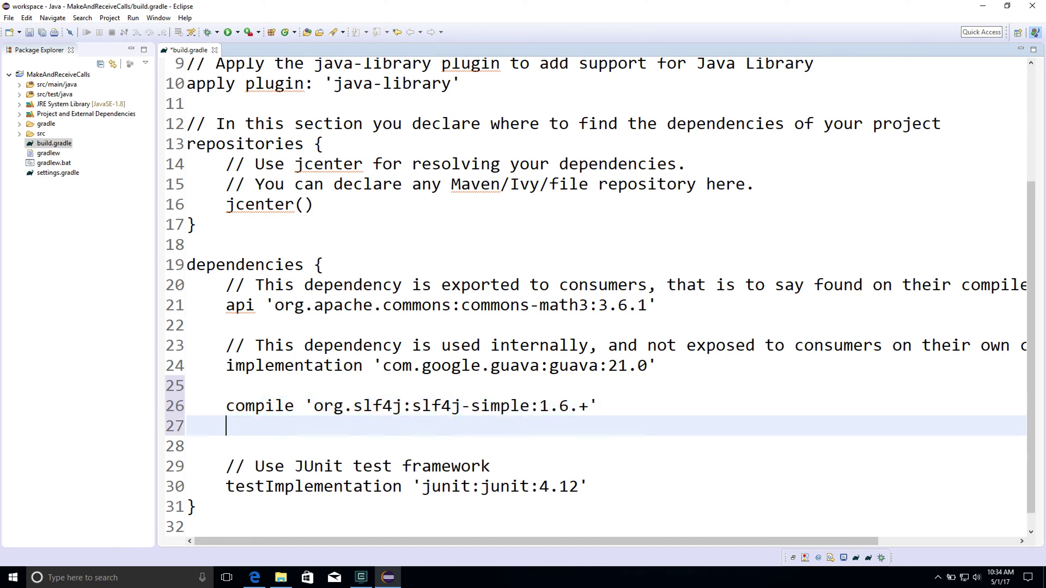
{"action": "type", "text": "compile 'com.s"}
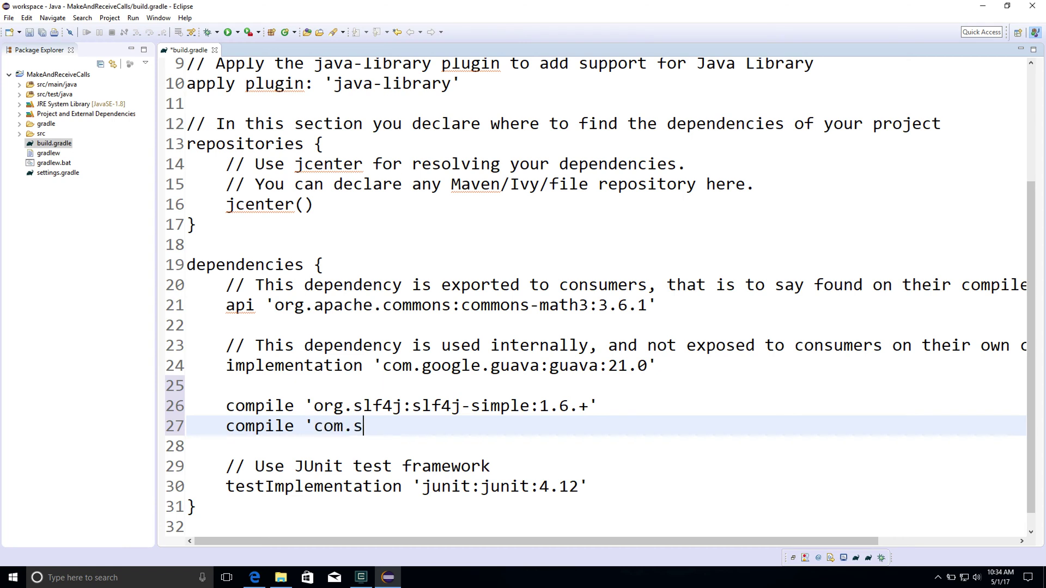
{"action": "type", "text": "parkjava:spa"}
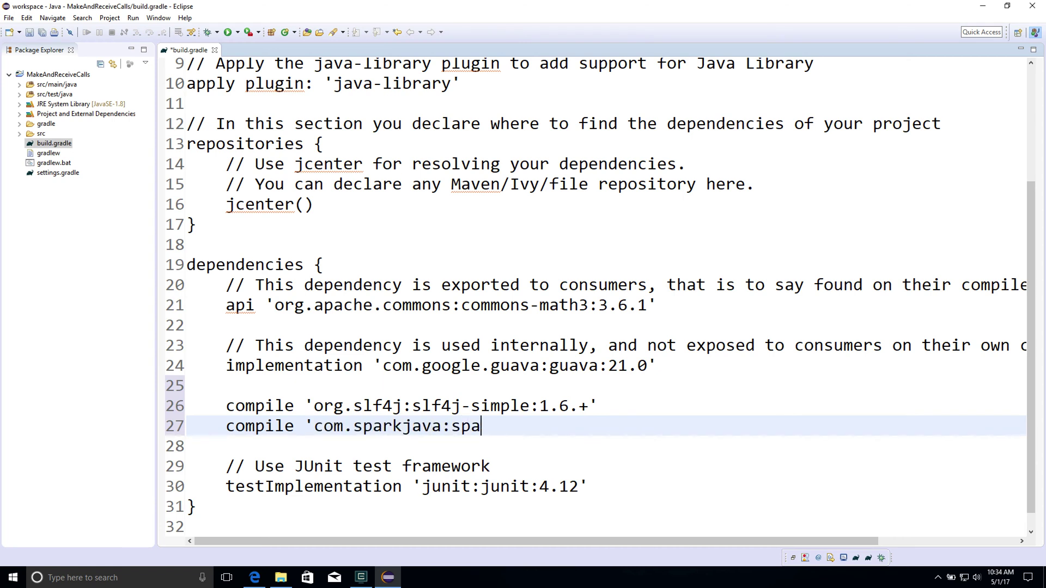
{"action": "type", "text": "rk-core:2.5.+'"}
{"action": "key", "text": "Return"}
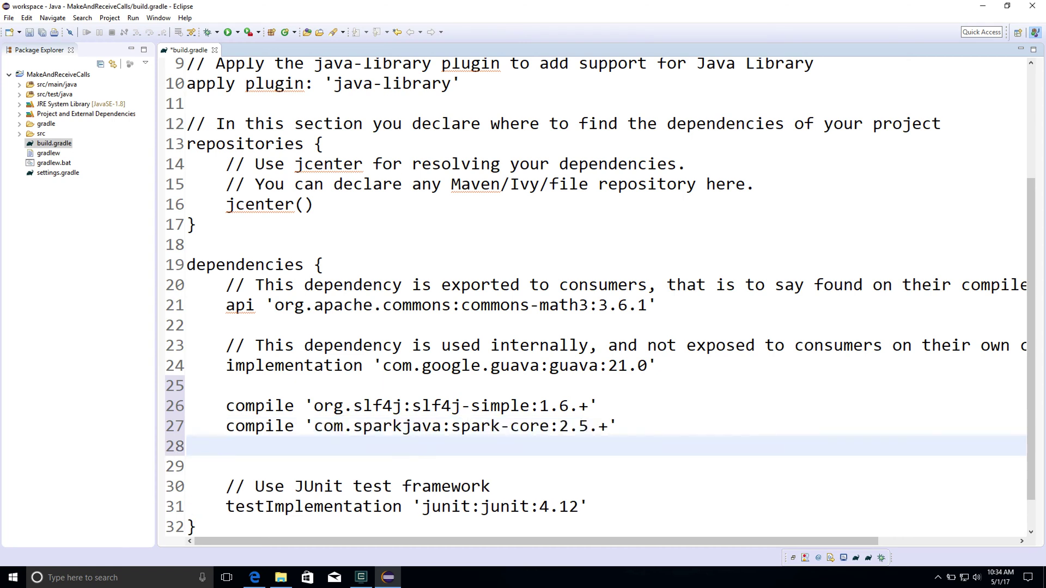
{"action": "type", "text": "compile 'com.twil"}
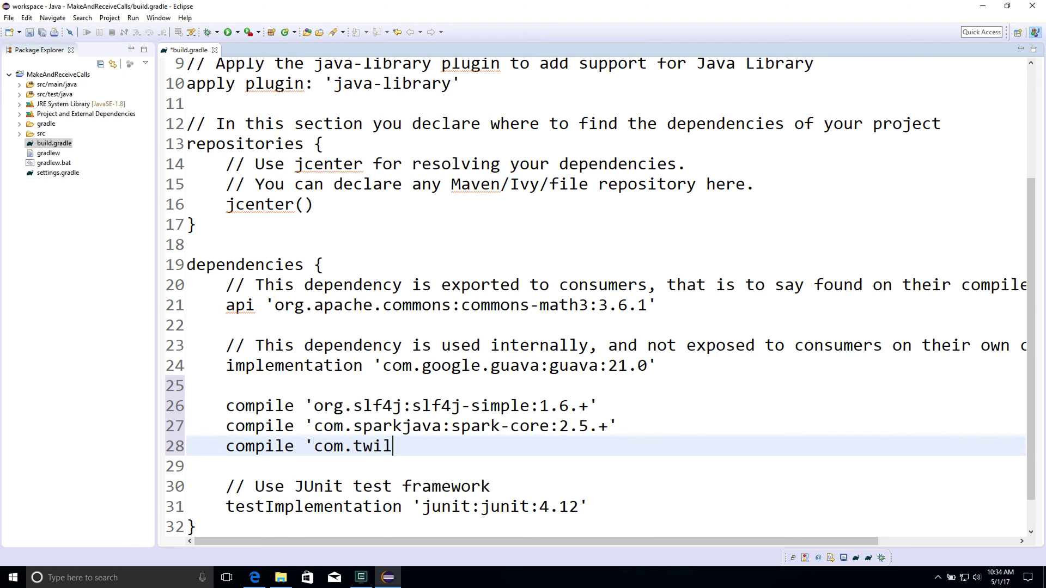
{"action": "type", "text": "io.sdk:twilio:7.+"}
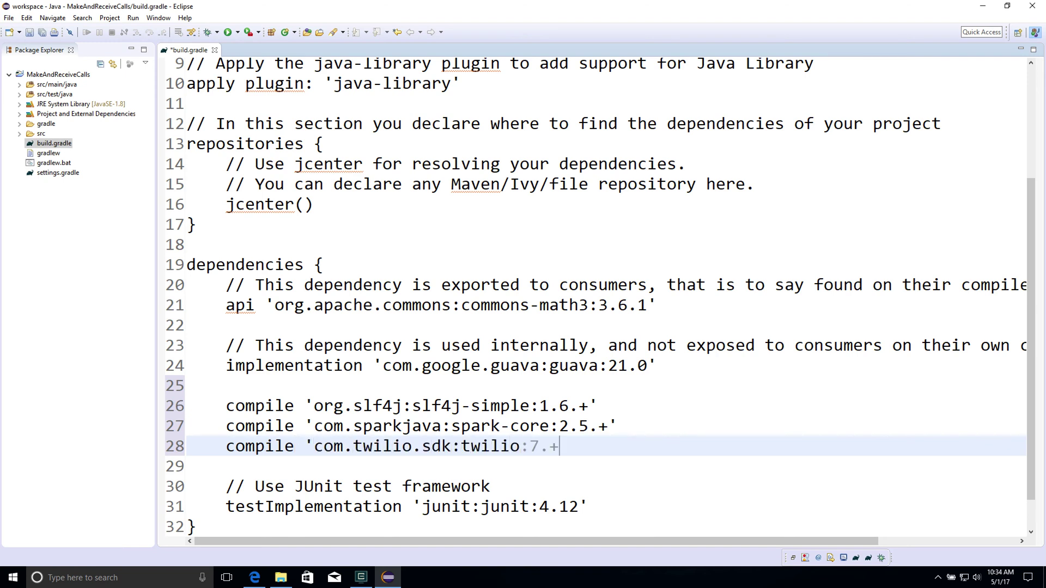
{"action": "key", "text": "ctrl+s"}
Step: Refresh the Gradle project, then create class com.twilio.MakeCall with a main stub
{"action": "right_click", "coordinate": [61, 74]}
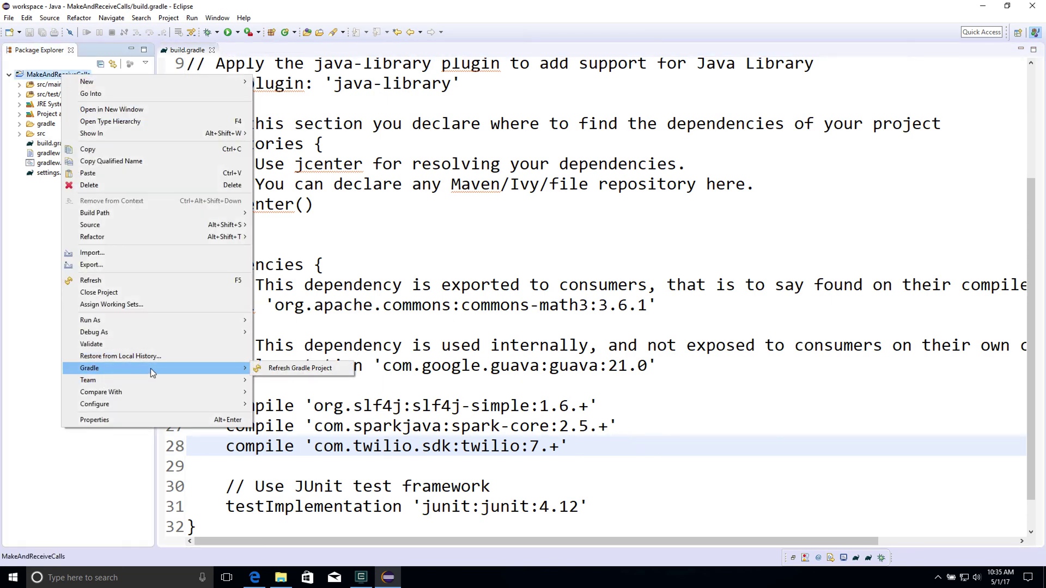
{"action": "left_click", "coordinate": [273, 371]}
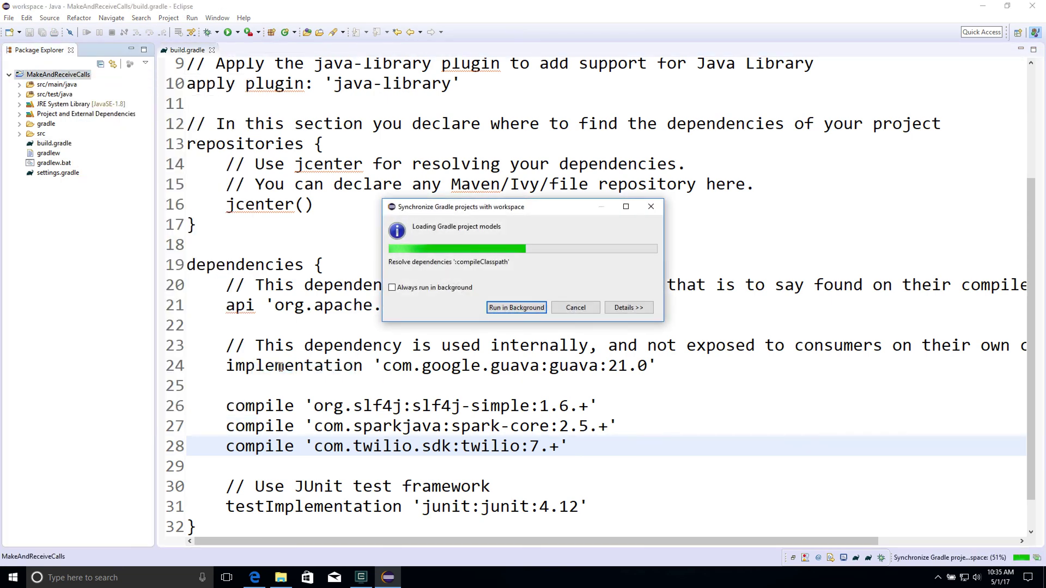
{"action": "right_click", "coordinate": [67, 75]}
{"action": "mouse_move", "coordinate": [93, 83]}
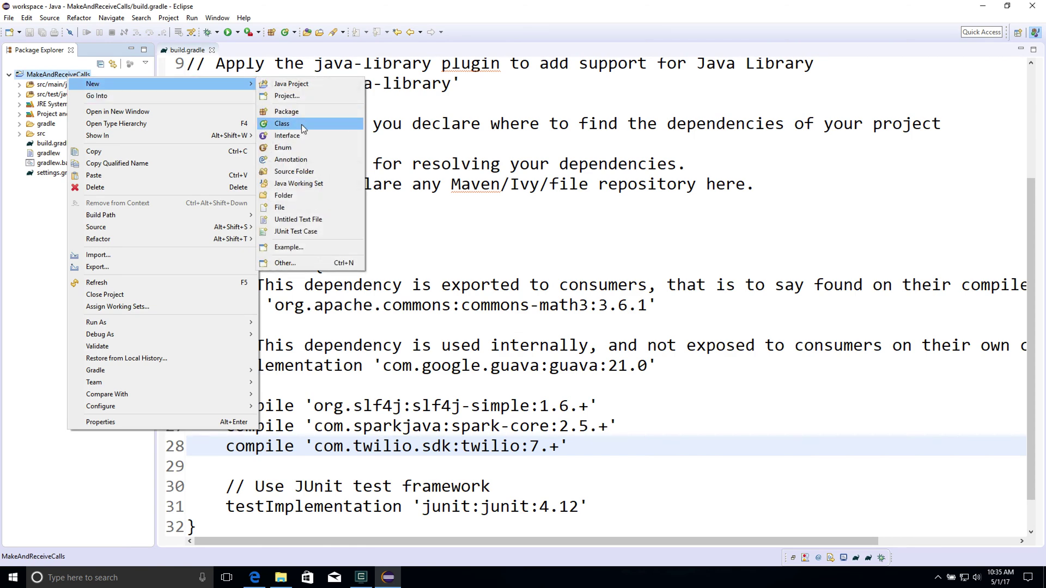
{"action": "left_click", "coordinate": [288, 124]}
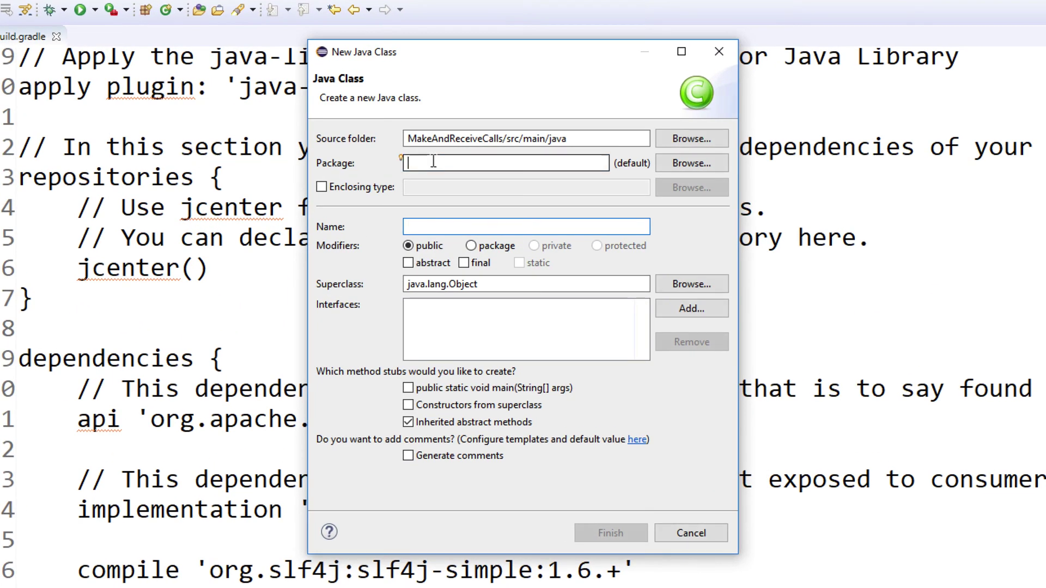
{"action": "left_click", "coordinate": [433, 161]}
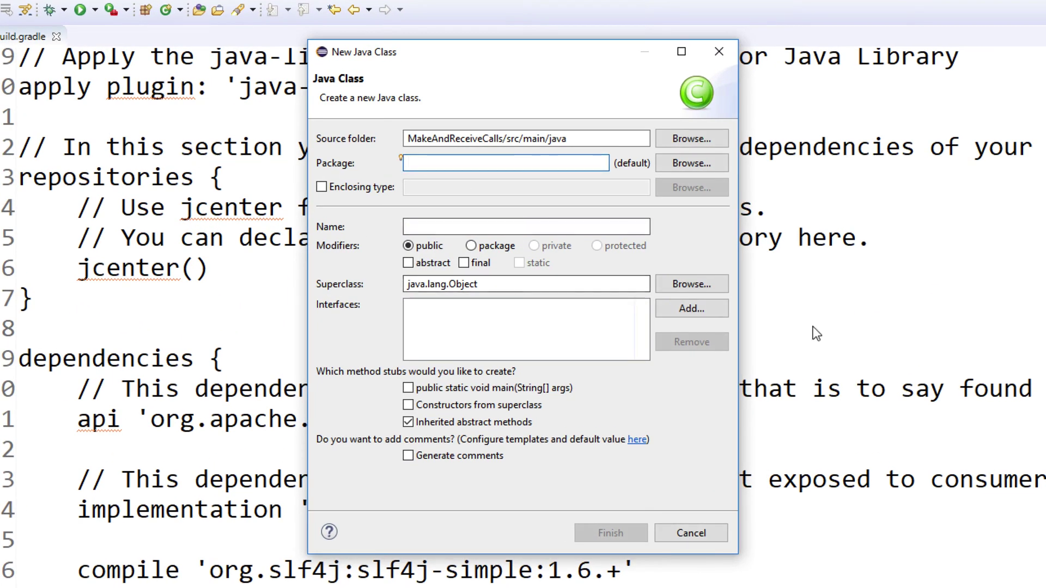
{"action": "type", "text": "com.twilio"}
{"action": "key", "text": "Tab"}
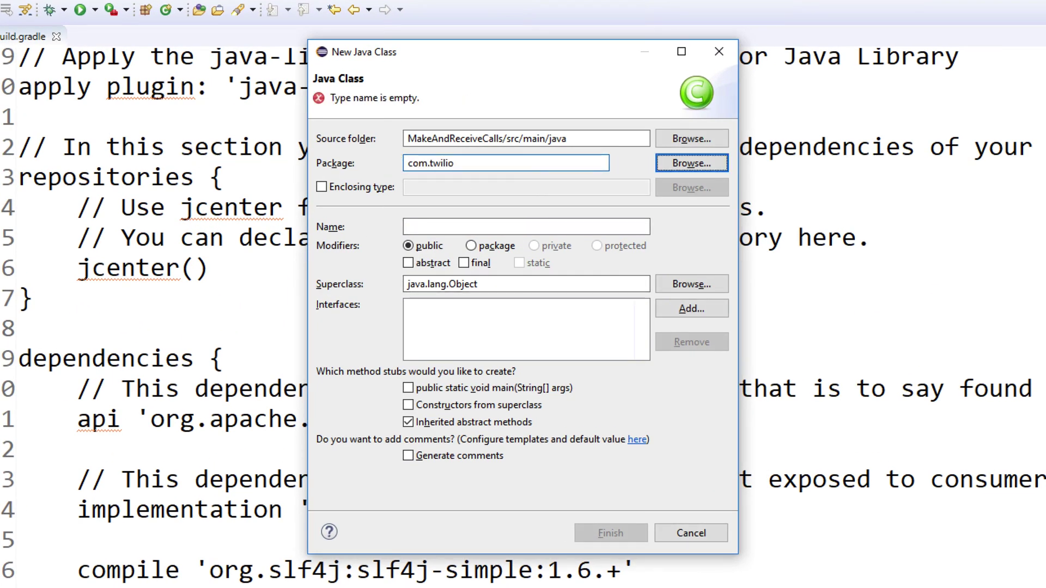
{"action": "key", "text": "Tab"}
{"action": "key", "text": "Tab"}
{"action": "type", "text": "Make"}
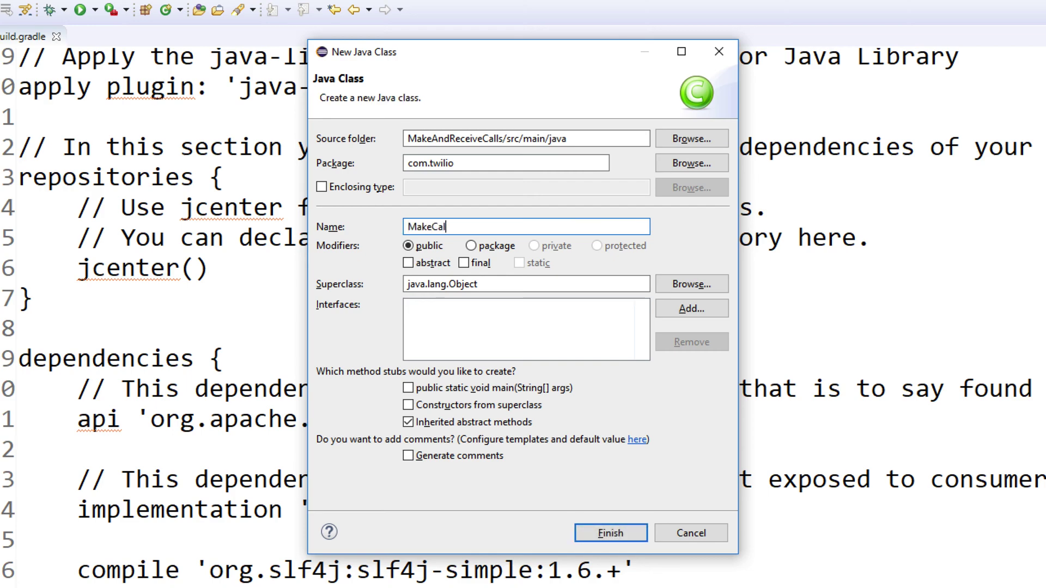
{"action": "left_click", "coordinate": [535, 389]}
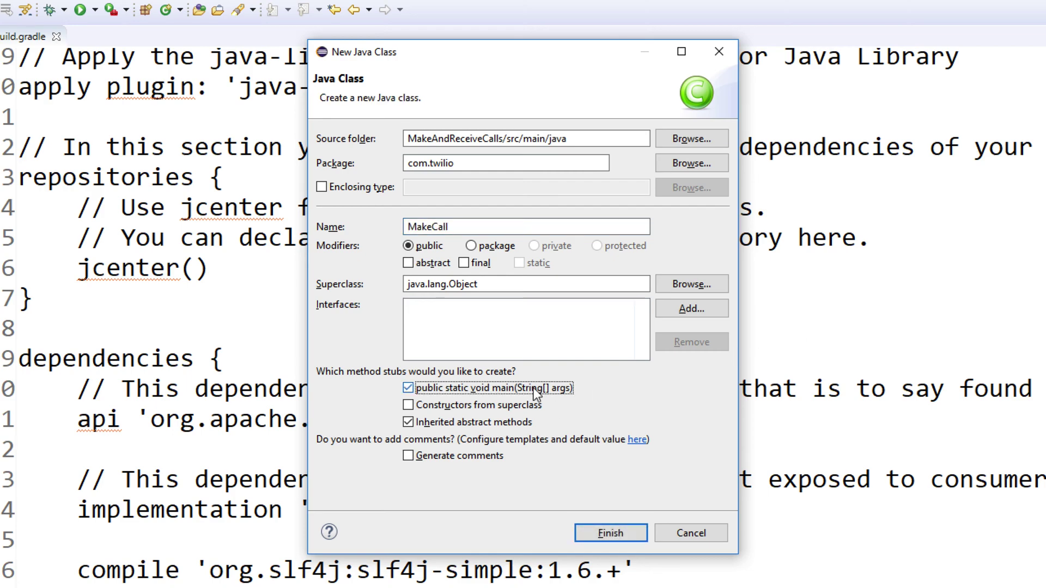
{"action": "left_click", "coordinate": [620, 532]}
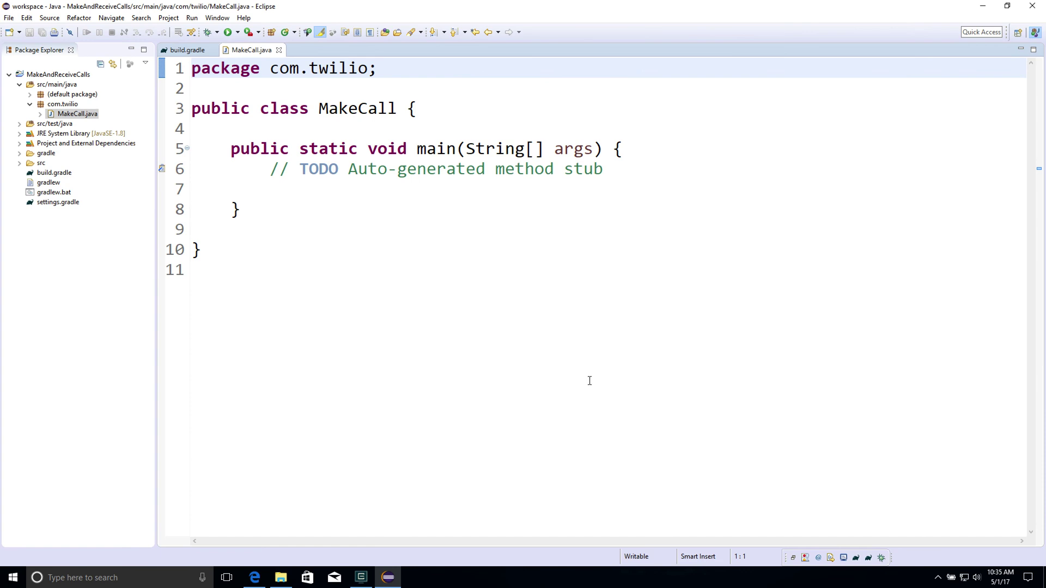
Step: Import URI, URISyntaxException, Twilio, Call and PhoneNumber; main throws URISyntaxException
{"action": "key", "text": "Return"}
{"action": "key", "text": "Return"}
{"action": "type", "text": "im"}
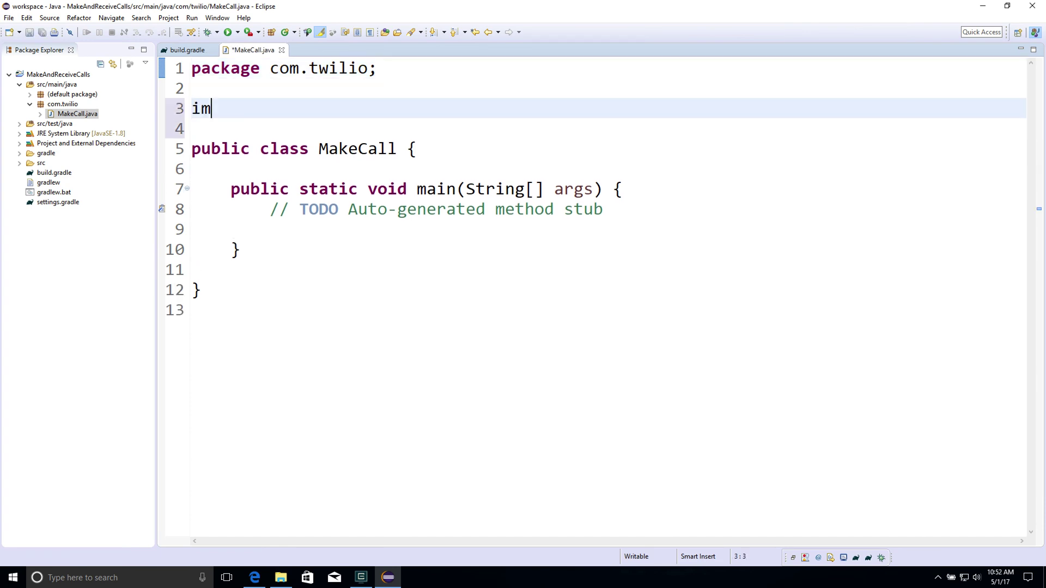
{"action": "type", "text": "port java."}
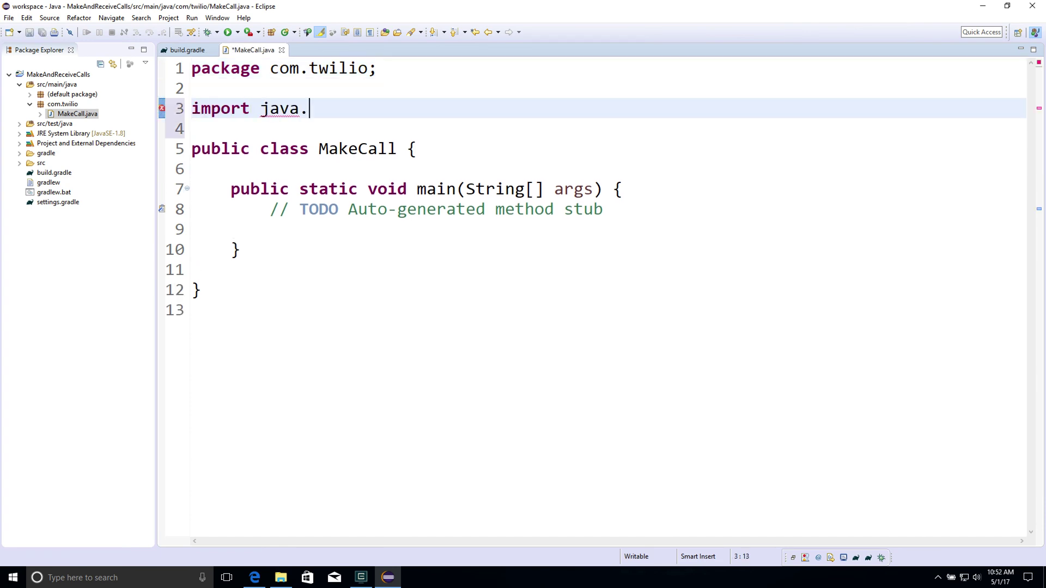
{"action": "type", "text": "net.URI;"}
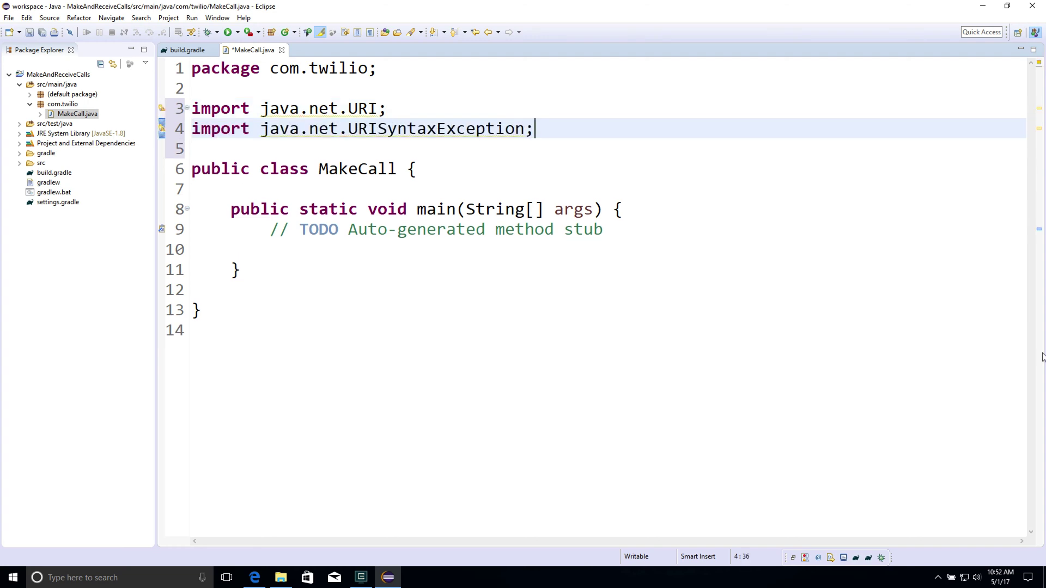
{"action": "key", "text": "Return"}
{"action": "key", "text": "Return"}
{"action": "type", "text": "import "}
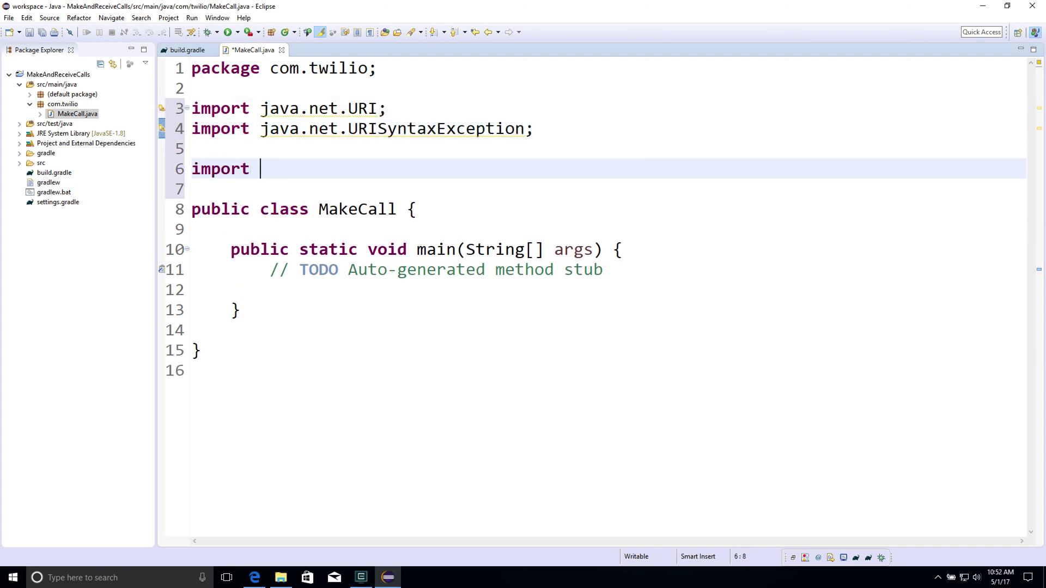
{"action": "type", "text": "com.twilio.Twilio"}
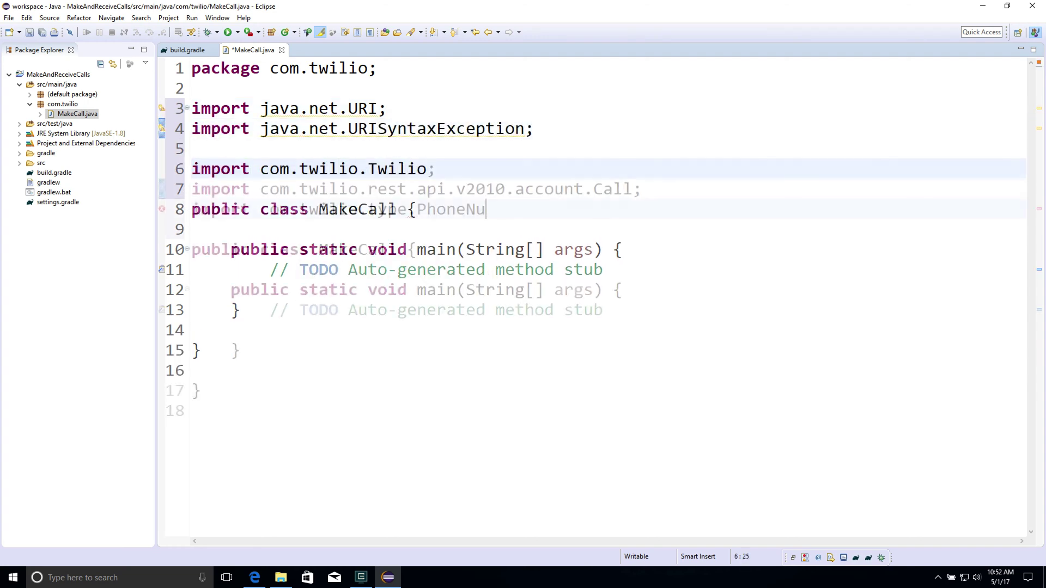
{"action": "type", "text": "mber"}
{"action": "type", "text": ";thro"}
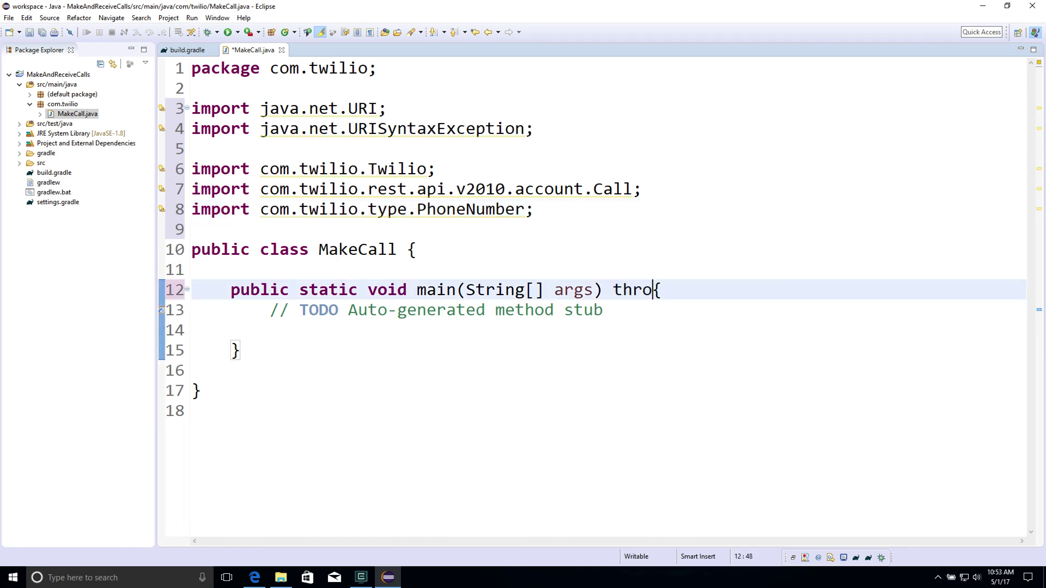
{"action": "type", "text": "ws "}
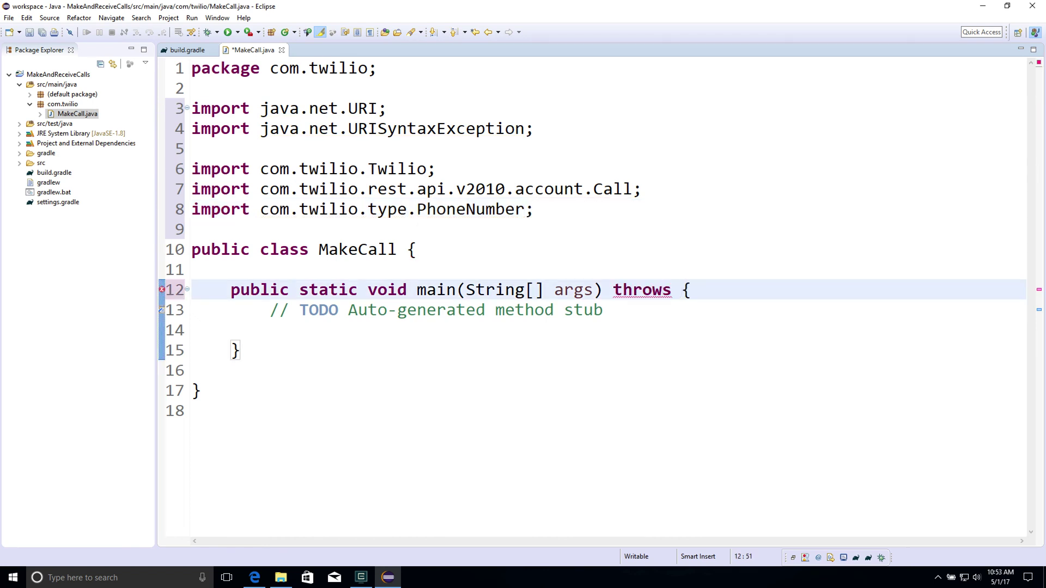
{"action": "type", "text": "URISyntaxExc"}
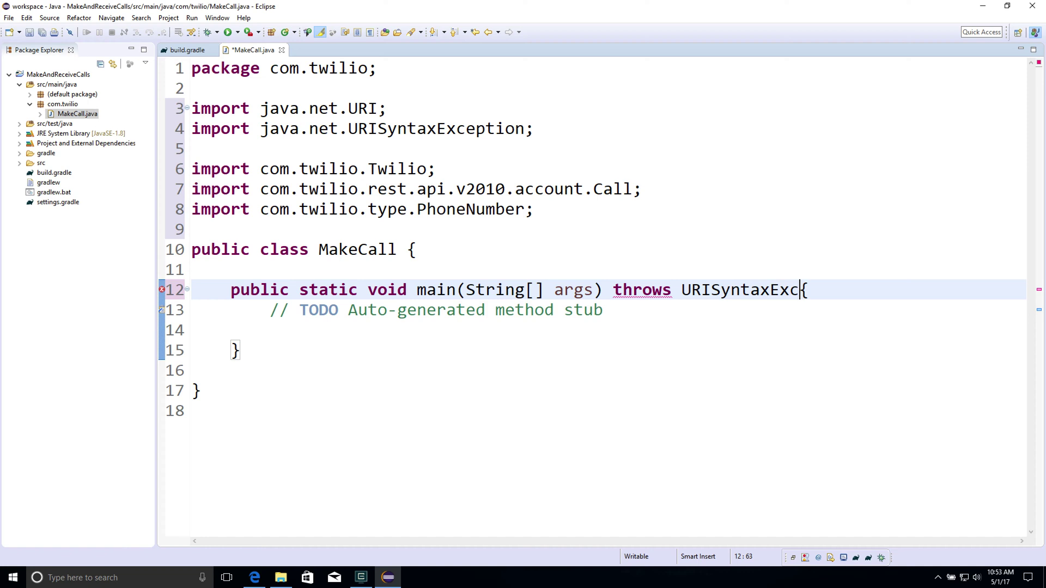
{"action": "type", "text": "eption"}
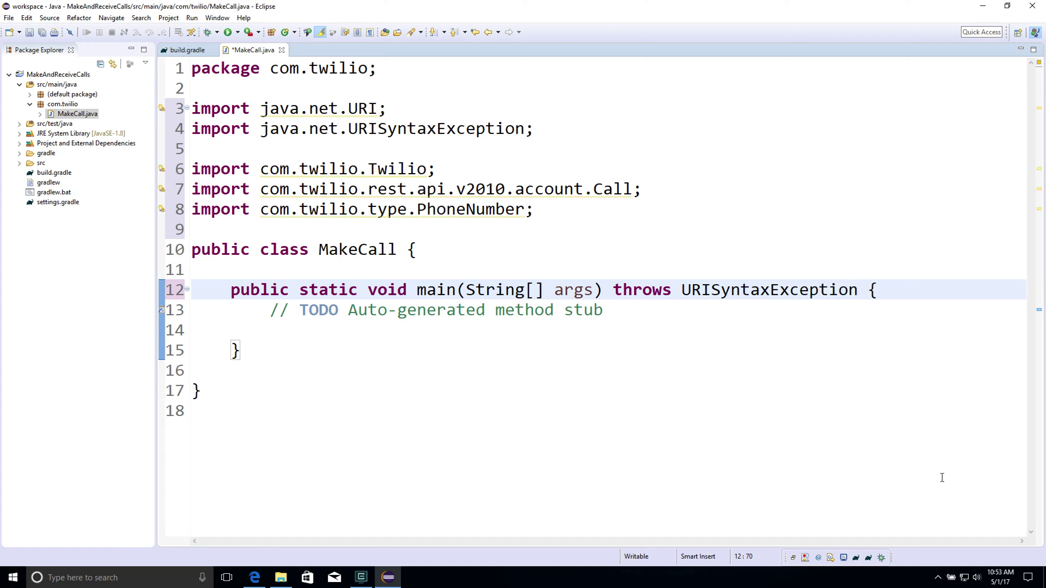
{"action": "key", "text": "Return"}
{"action": "key", "text": "Return"}
{"action": "type", "text": "public s"}
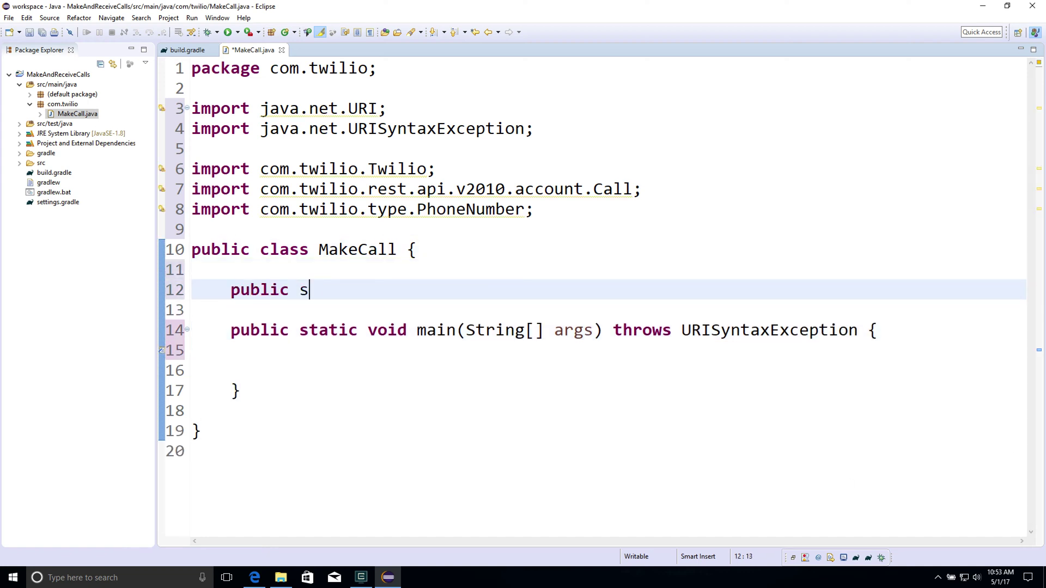
{"action": "type", "text": "tatic final String"}
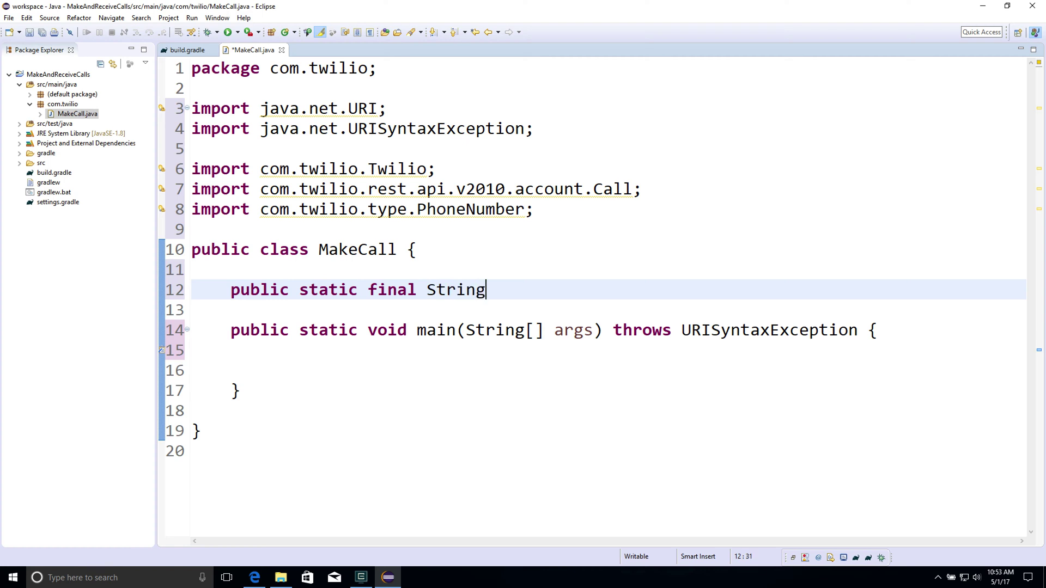
{"action": "type", "text": " ACCOUNT_SID = "}
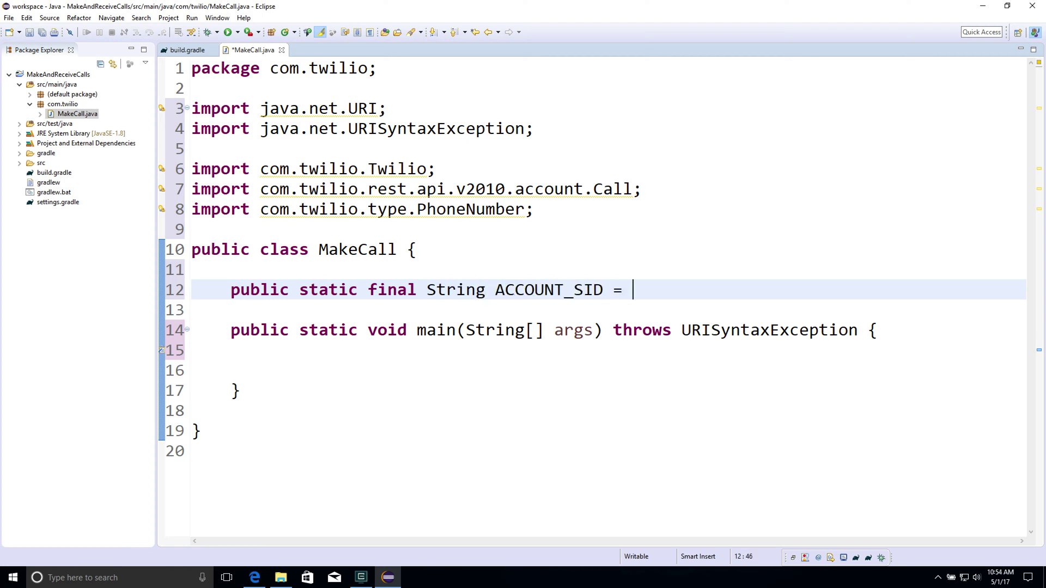
{"action": "type", "text": "\"ACxxxxxxxxxxx\";"}
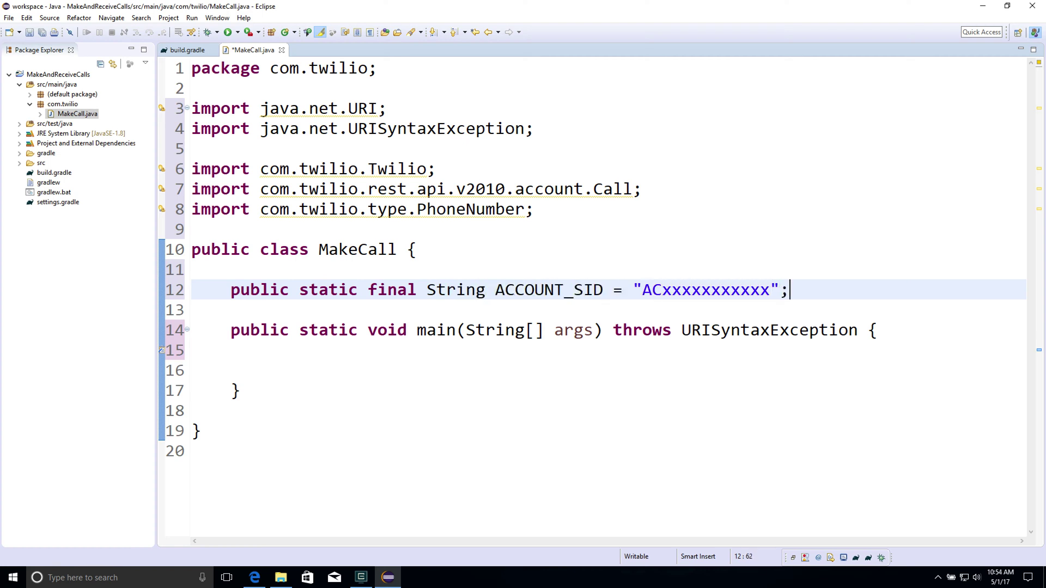
Step: Set ACCOUNT_SID and AUTH_TOKEN to System.getenv of TWILIO_ACCOUNT_SID and TWILIO_AUTH_TOKEN
{"action": "key", "text": "Return"}
{"action": "type", "text": "public static fi"}
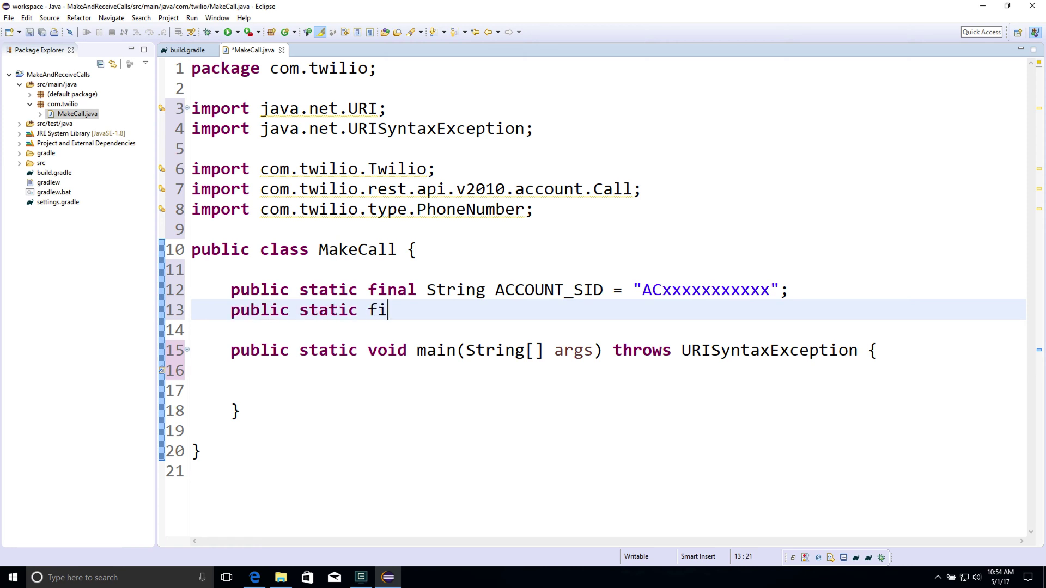
{"action": "type", "text": "nal String AUTH_"}
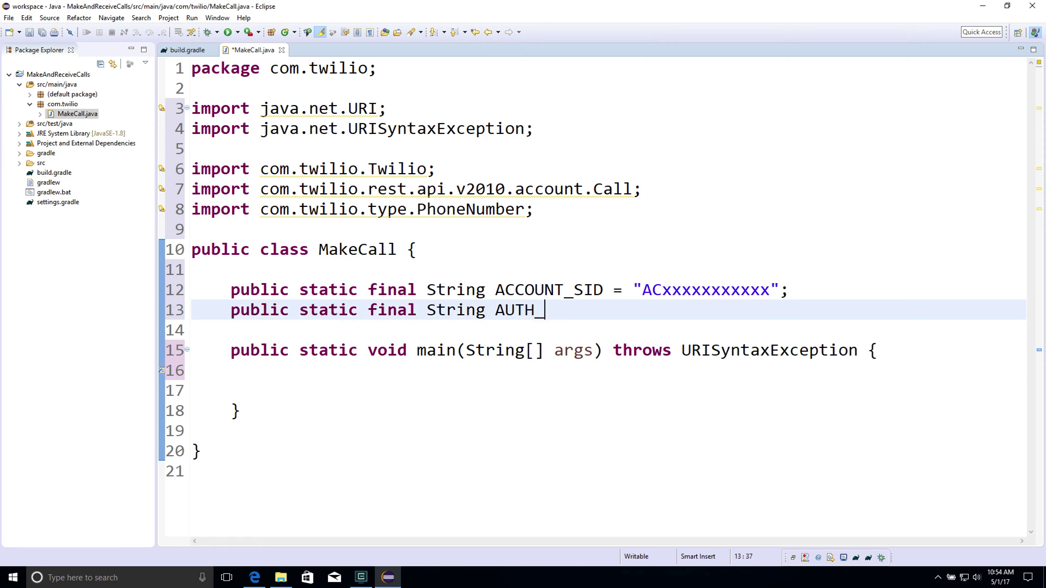
{"action": "type", "text": "TOKEN = \"fsadfsadf"}
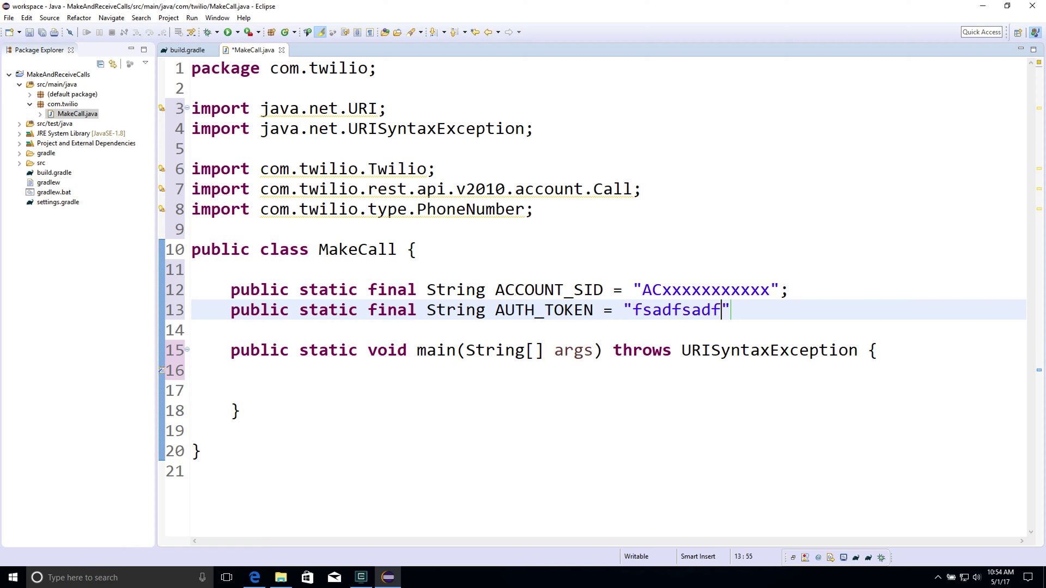
{"action": "type", "text": "sa\";"}
{"action": "left_click", "coordinate": [780, 290]}
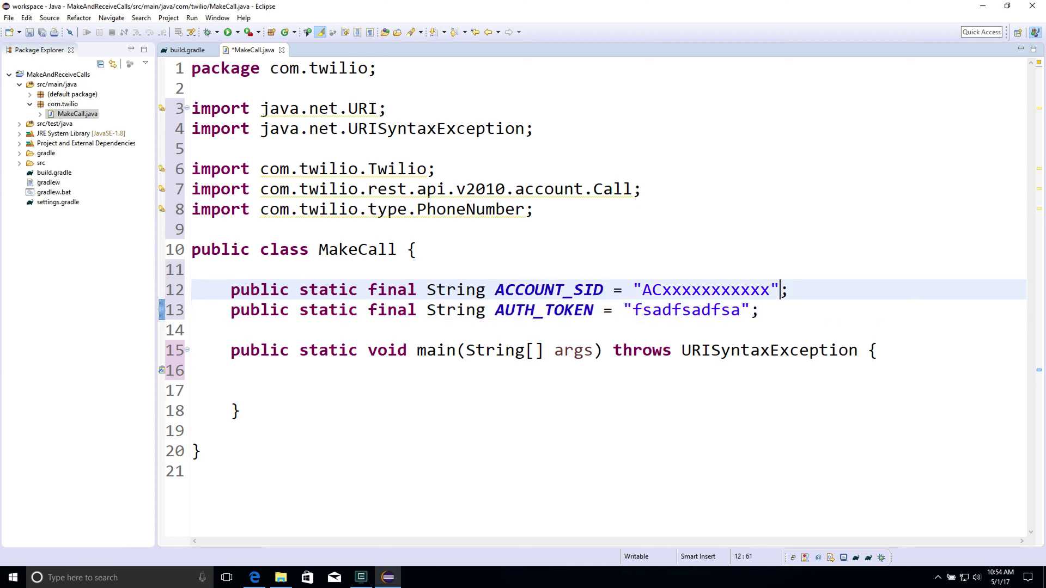
{"action": "double_click", "coordinate": [770, 291]}
{"action": "key", "text": "shift+Left"}
{"action": "type", "text": "Sys"}
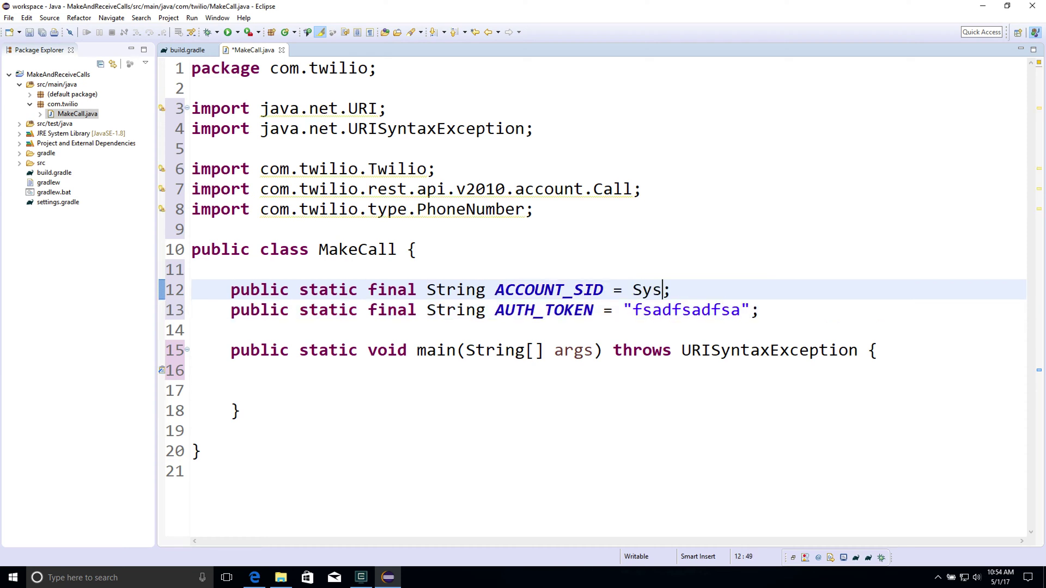
{"action": "type", "text": "tem.geten"}
{"action": "key", "text": "Return"}
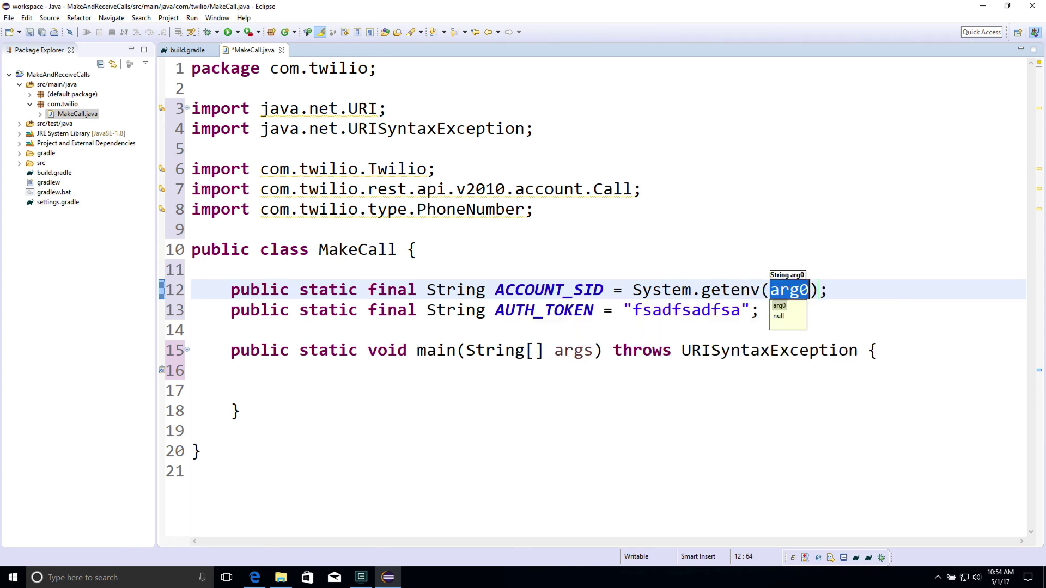
{"action": "type", "text": "\"TWILIO_AC"}
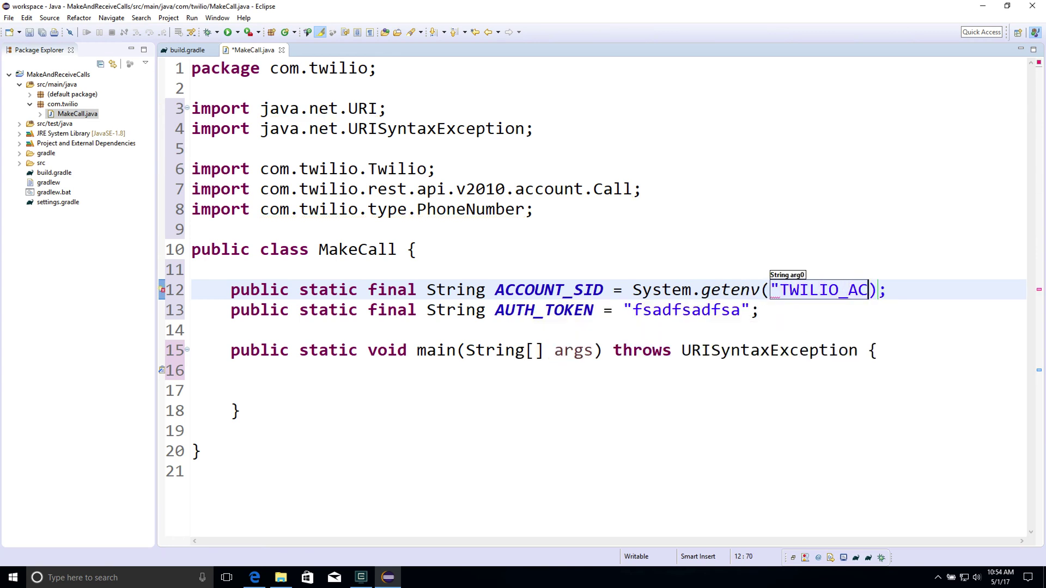
{"action": "type", "text": "COUNT_SID\""}
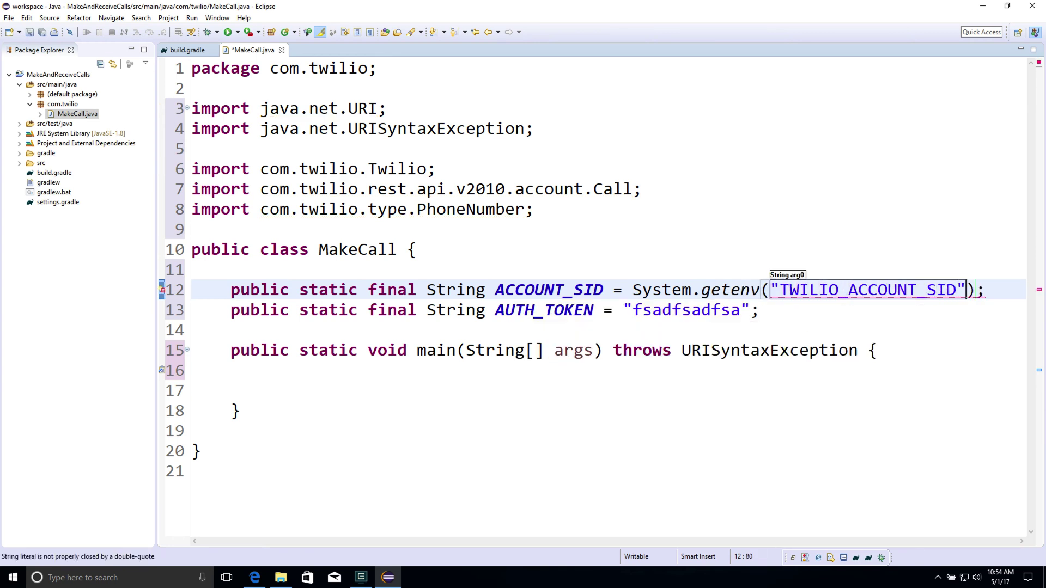
{"action": "type", "text": "\""}
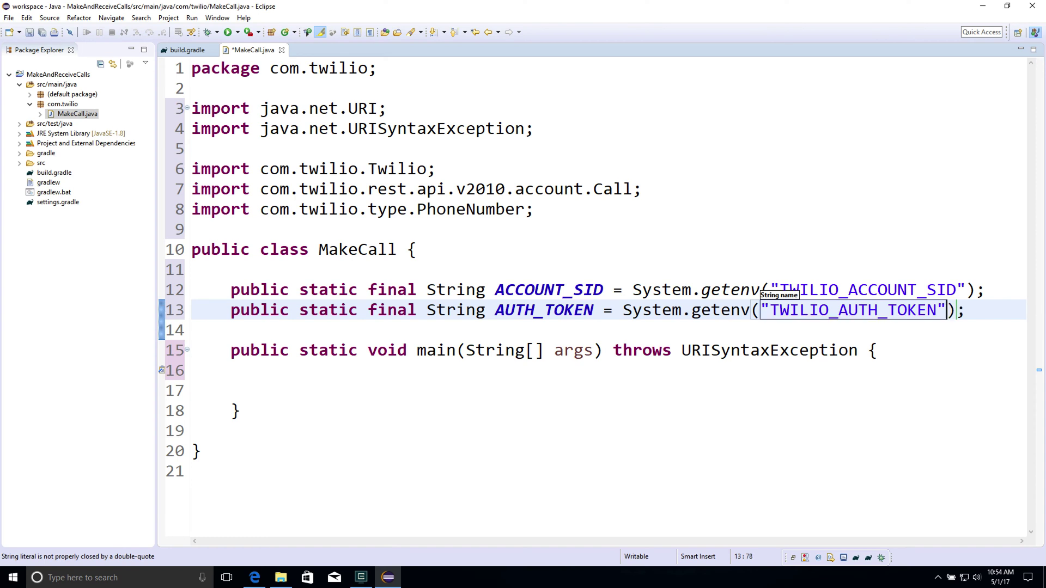
{"action": "key", "text": "Down"}
{"action": "key", "text": "Down"}
{"action": "key", "text": "Down"}
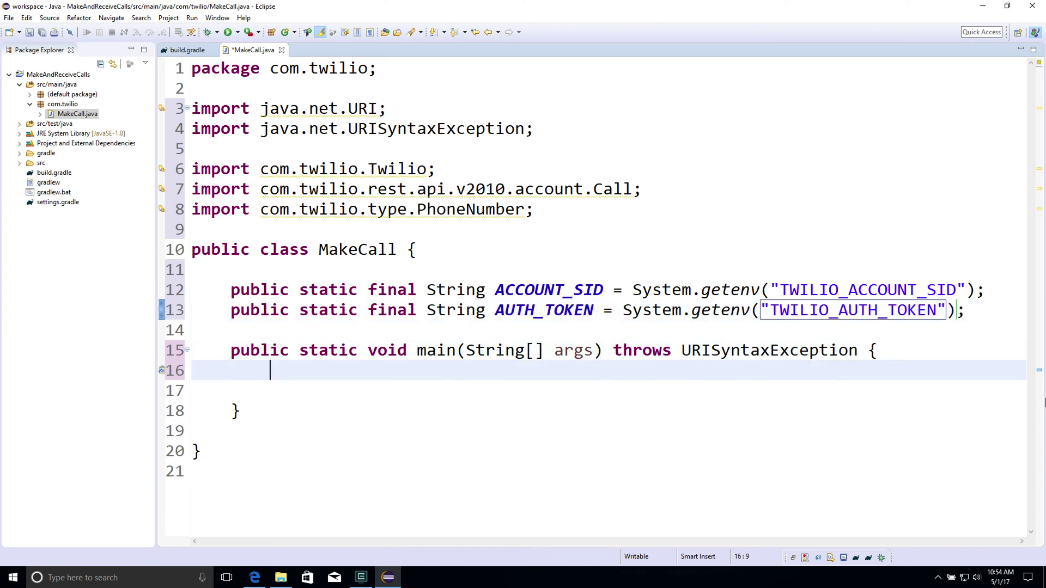
{"action": "type", "text": "Twilio.init"}
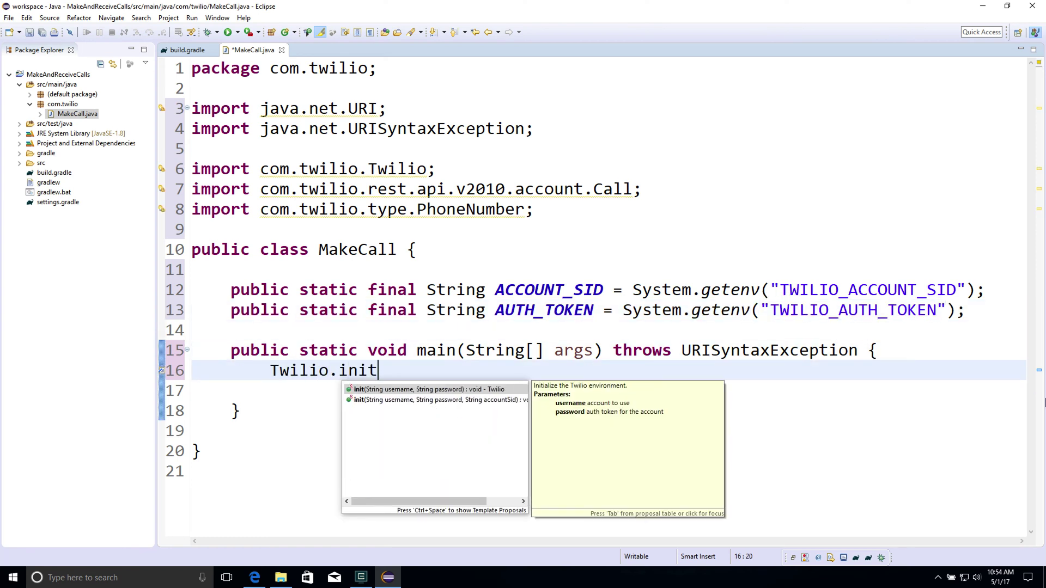
Step: Add Twilio.init(ACCOUNT_SID, AUTH_TOKEN) in main and start a 'Call call' declaration
{"action": "key", "text": "Return"}
{"action": "type", "text": "ACCOUNT"}
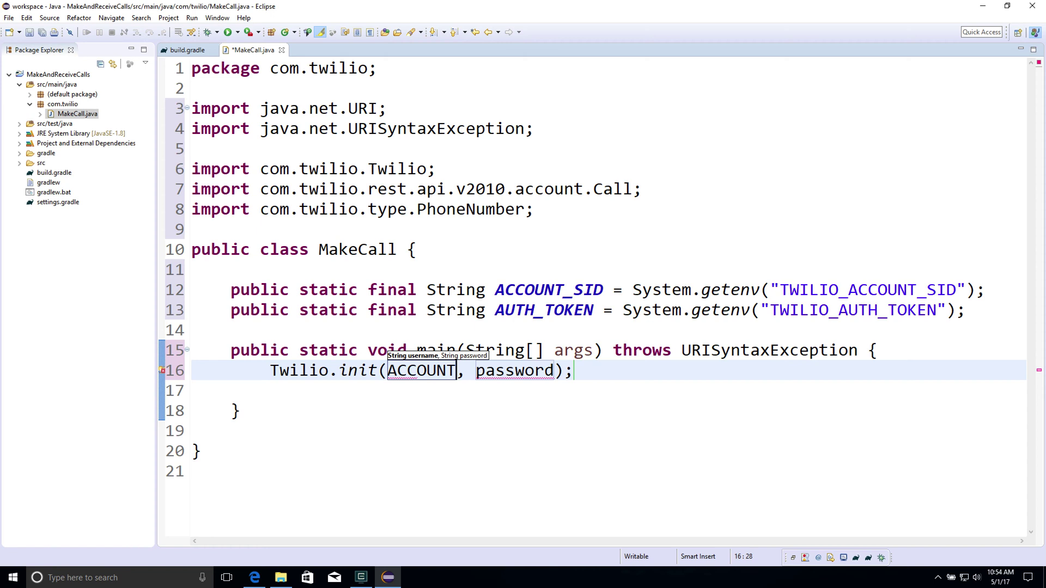
{"action": "type", "text": "_SID"}
{"action": "key", "text": "Tab"}
{"action": "type", "text": "A"}
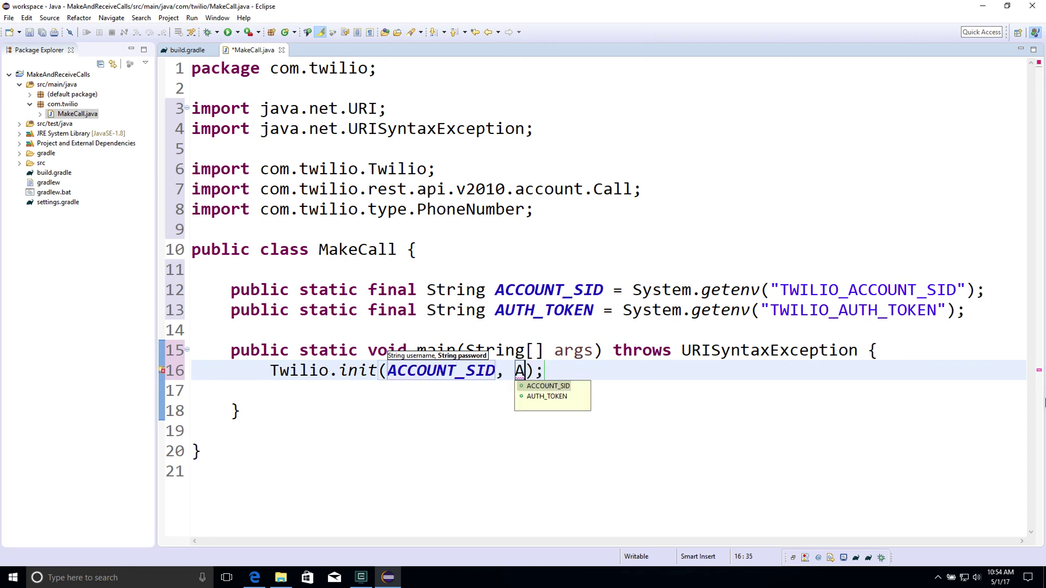
{"action": "type", "text": "UTH_TOKEN"}
{"action": "key", "text": "Return"}
{"action": "key", "text": "Return"}
{"action": "key", "text": "Return"}
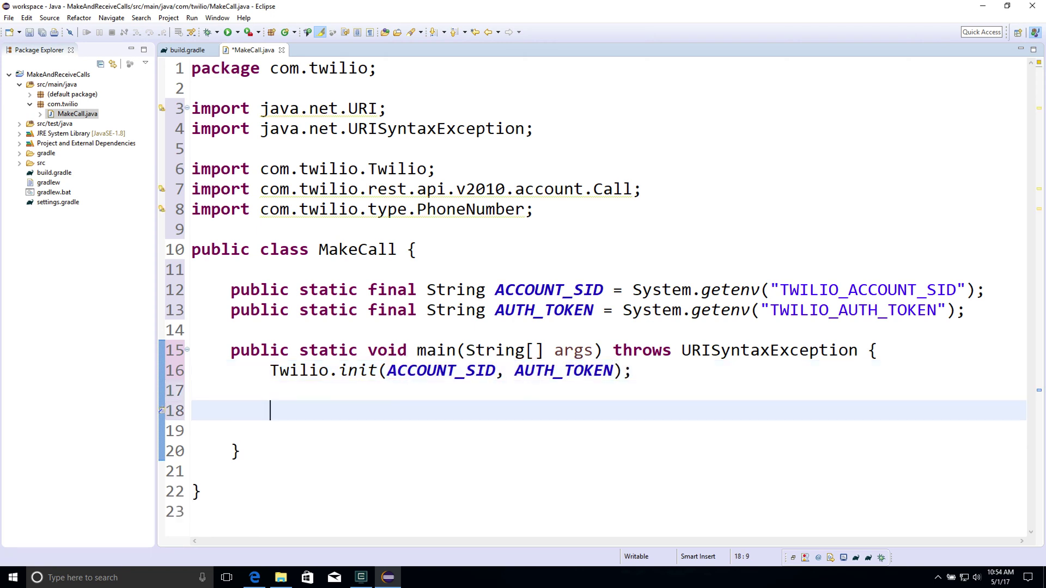
{"action": "type", "text": "Call call "}
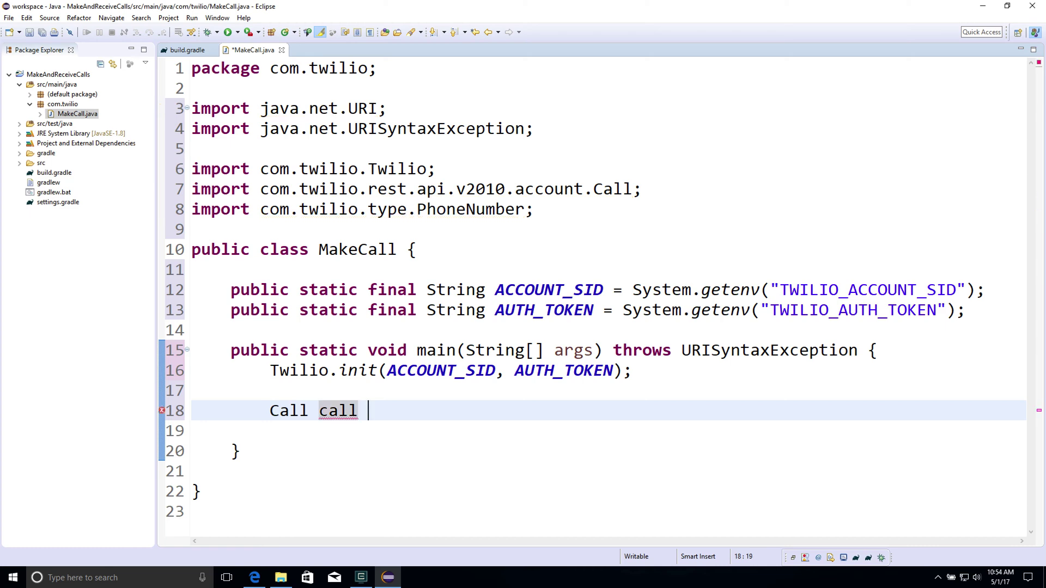
{"action": "type", "text": "= Call.creator"}
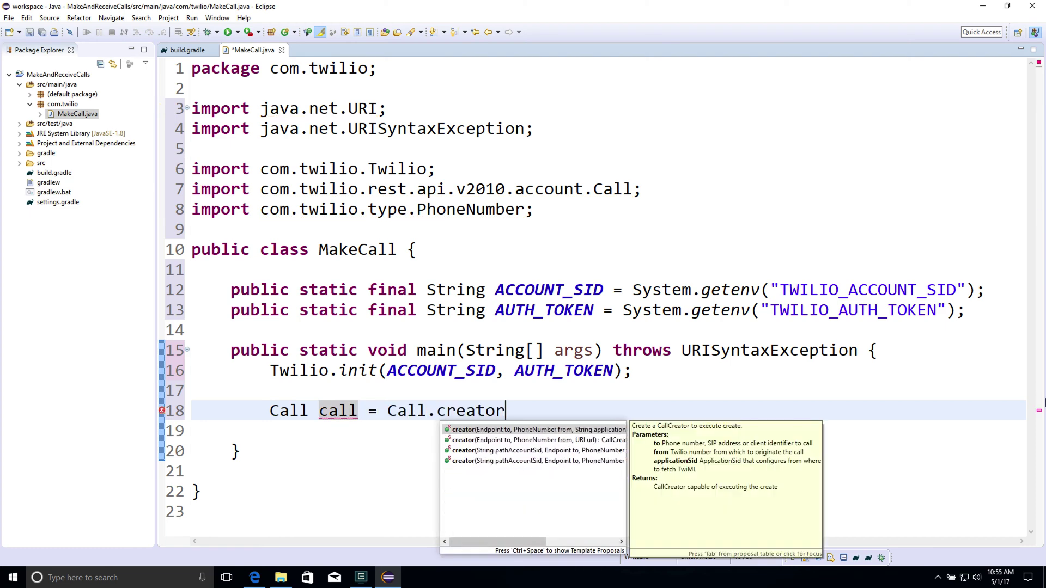
{"action": "type", "text": "("}
{"action": "key", "text": "Return"}
{"action": "type", "text": "new Phone"}
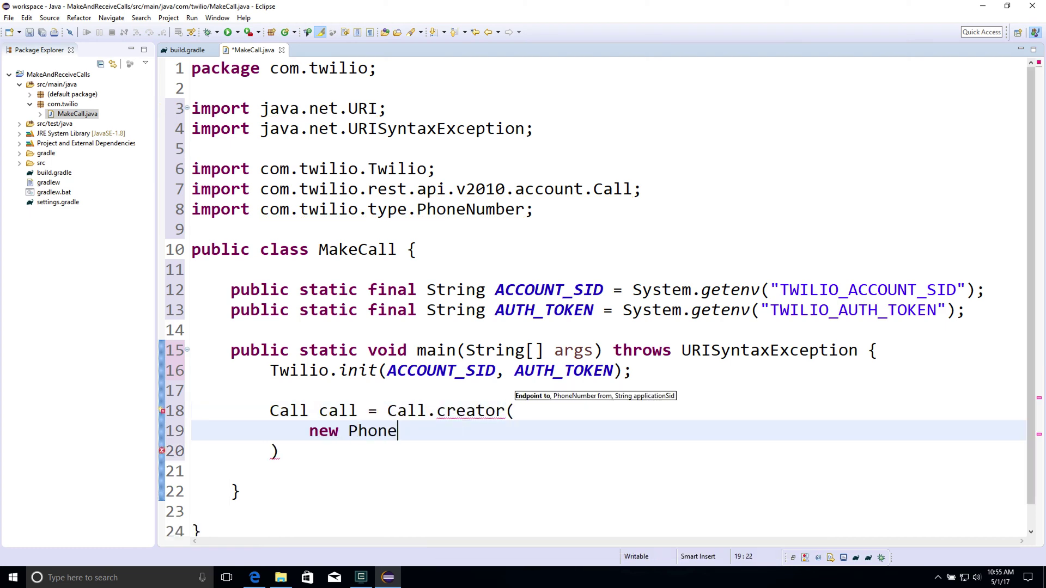
{"action": "type", "text": "Number(\"+"}
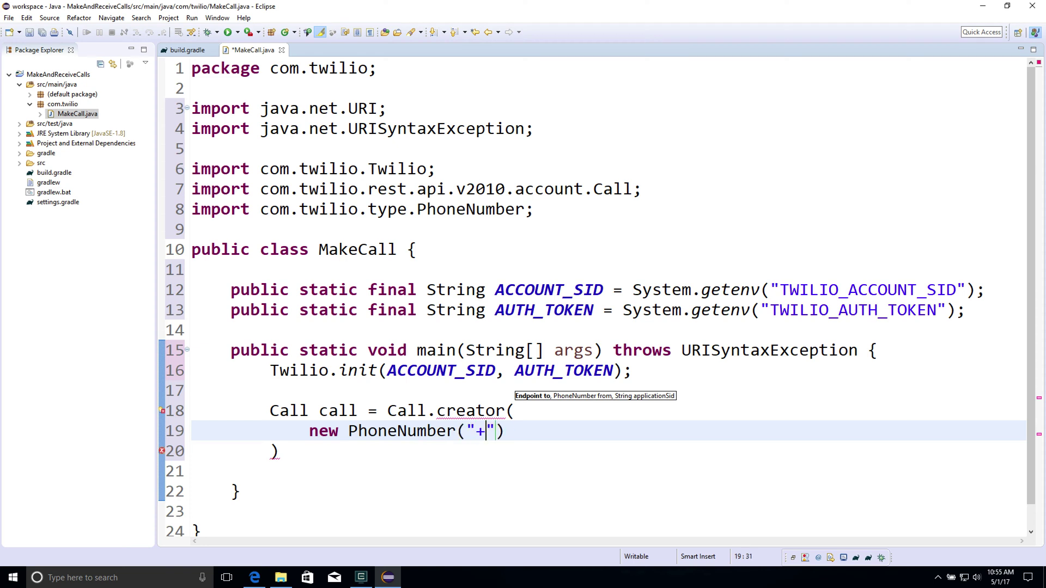
{"action": "type", "text": "15555551234"}
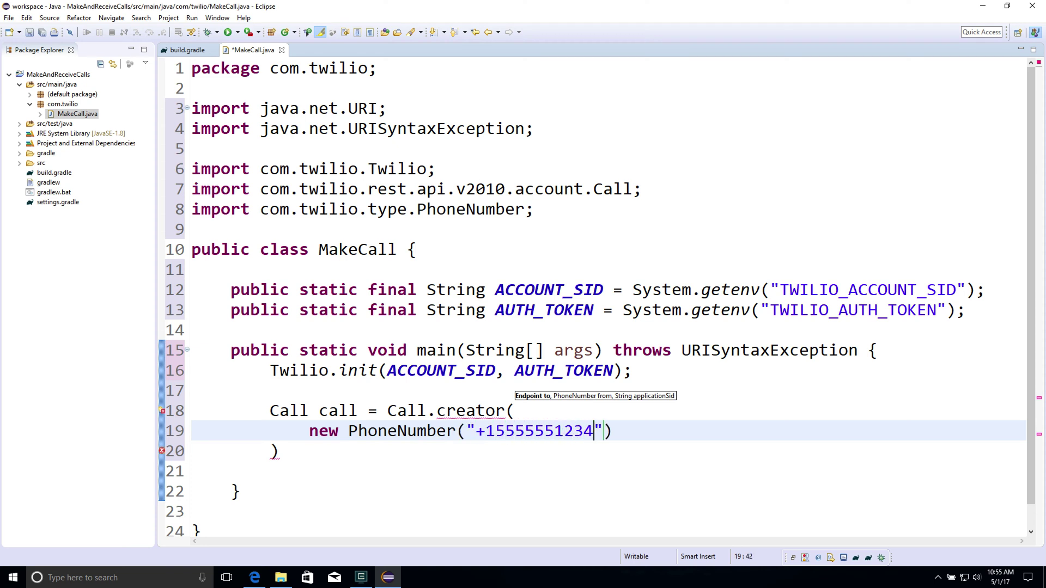
{"action": "key", "text": "ctrl+shift+Left"}
{"action": "key", "text": "ctrl+shift+Left"}
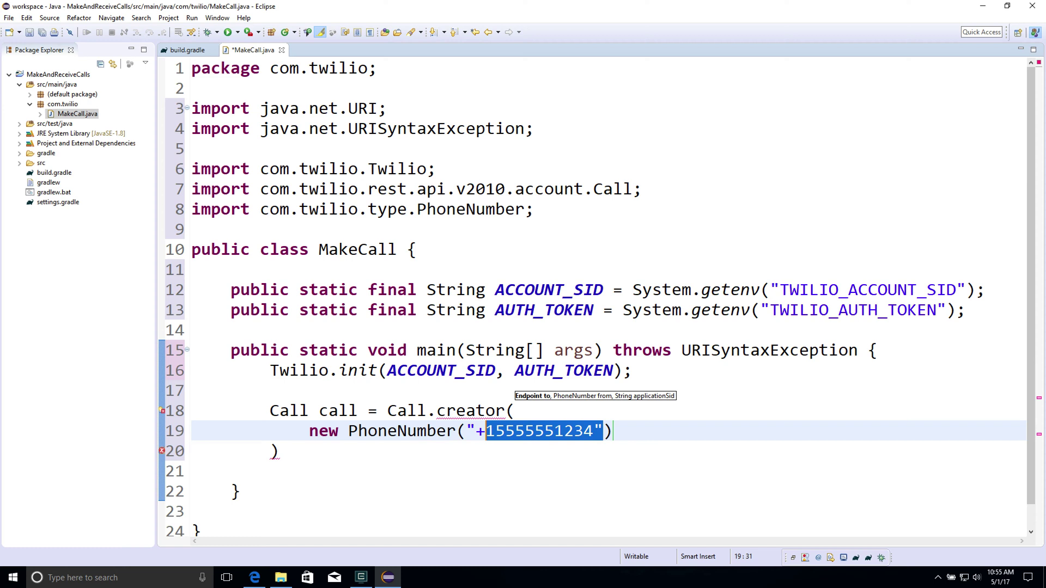
{"action": "key", "text": "ctrl+shift+Left"}
{"action": "type", "text": "System.ge"}
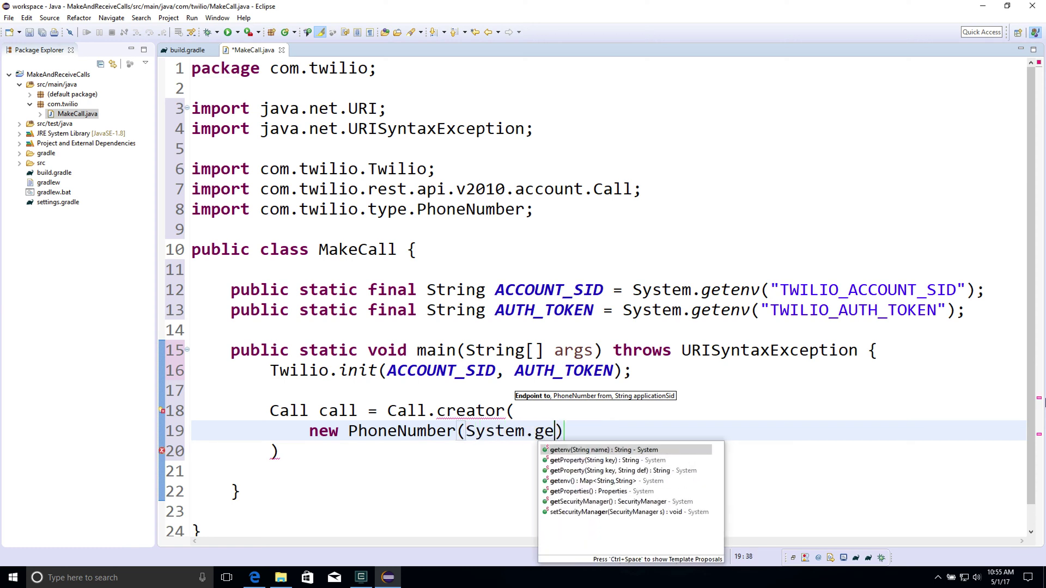
{"action": "type", "text": "tenv"}
{"action": "key", "text": "Return"}
{"action": "type", "text": "\""}
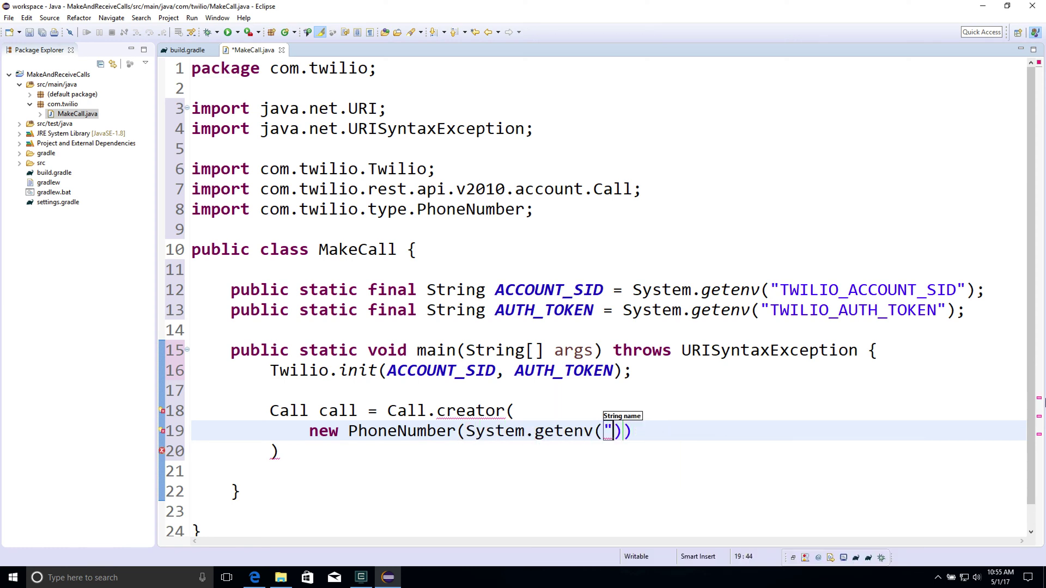
{"action": "type", "text": "MY_PHONE_NUM"}
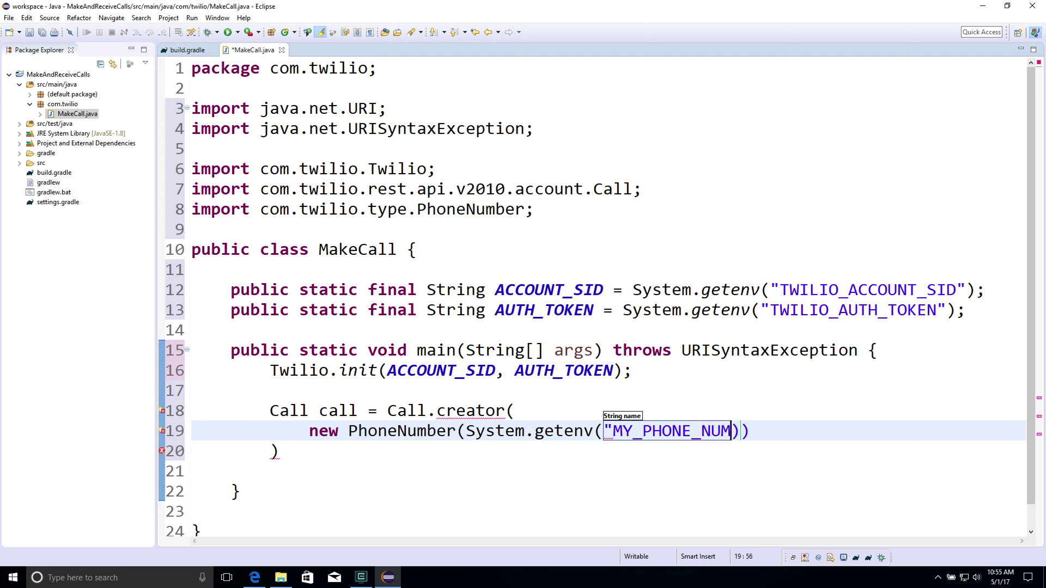
{"action": "type", "text": "BER\"))"}
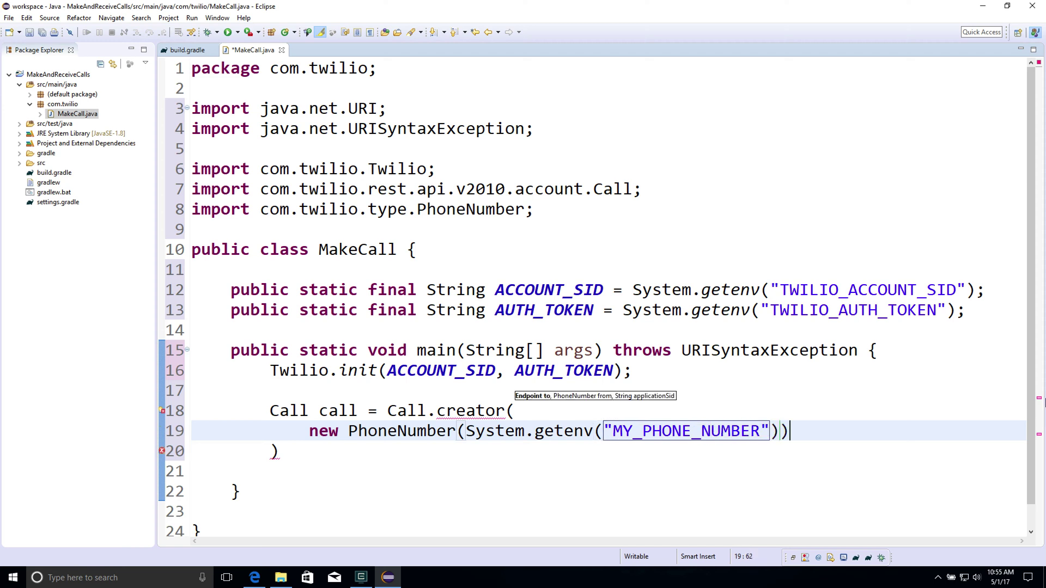
{"action": "type", "text": ","}
{"action": "key", "text": "Return"}
{"action": "type", "text": "new PhoneN"}
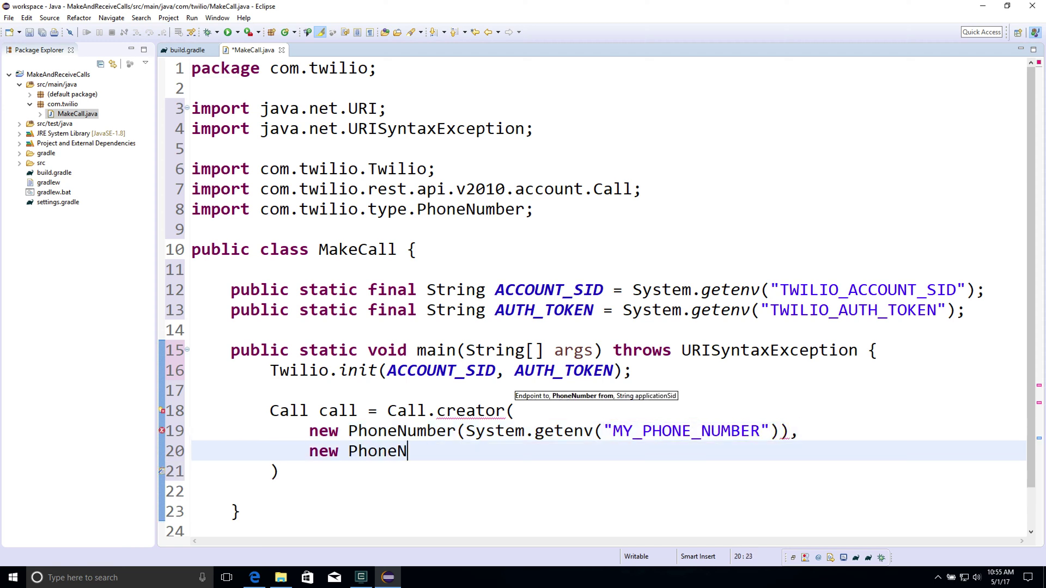
{"action": "type", "text": "umber(\""}
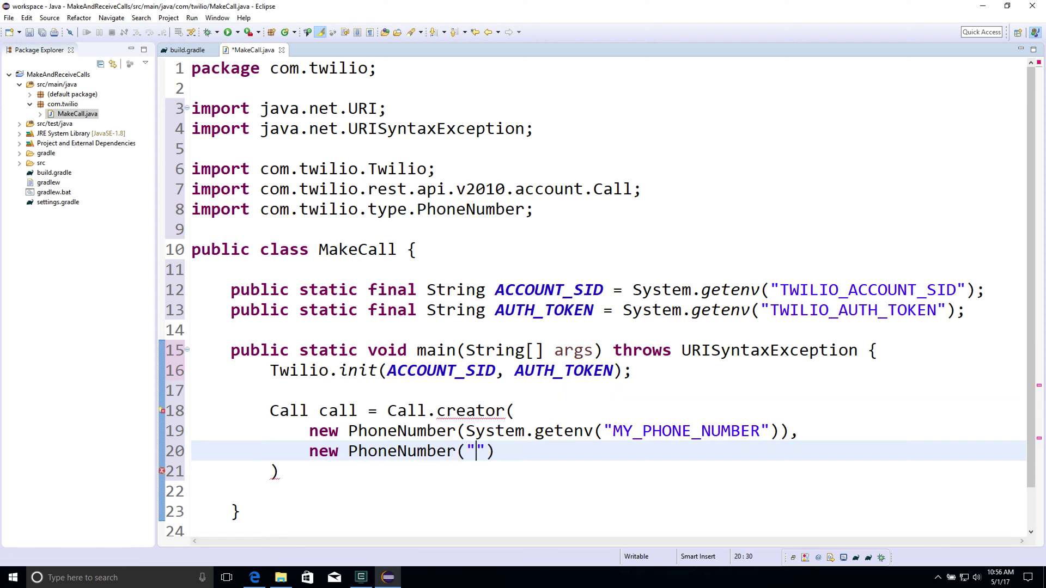
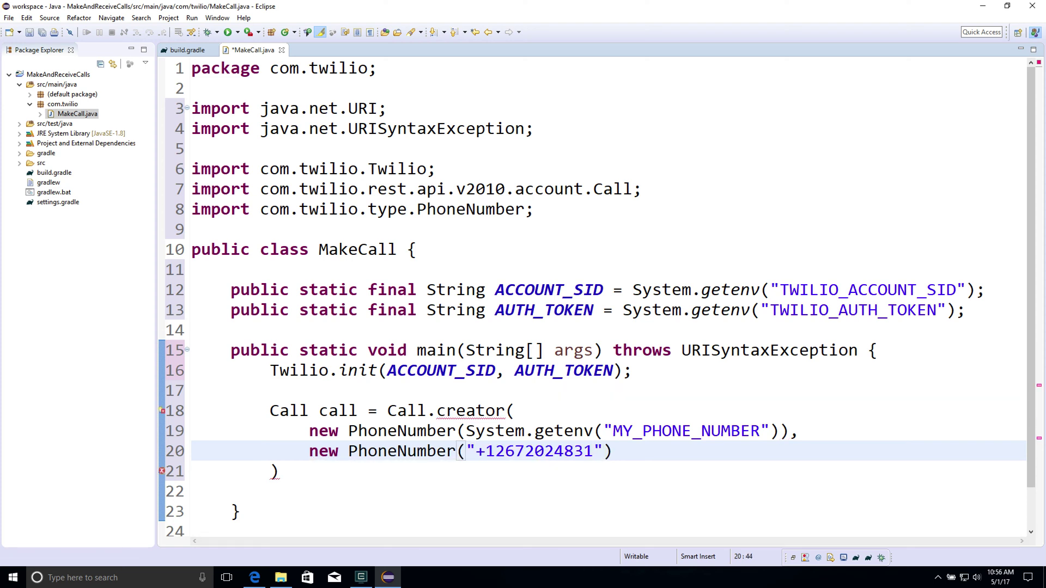
{"action": "type", "text": ","}
{"action": "key", "text": "Return"}
{"action": "type", "text": "new "}
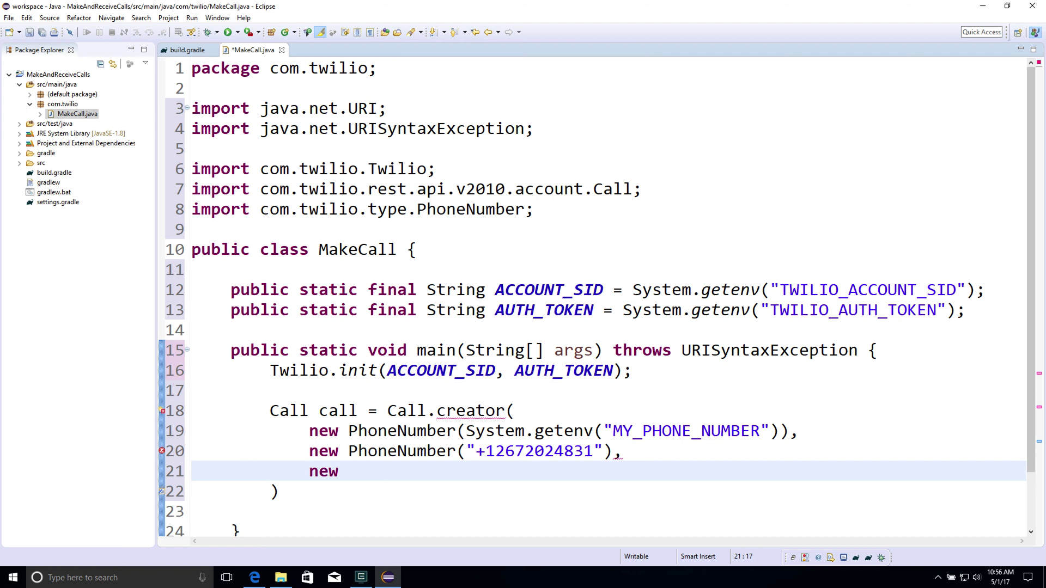
{"action": "type", "text": "URI(\"http"}
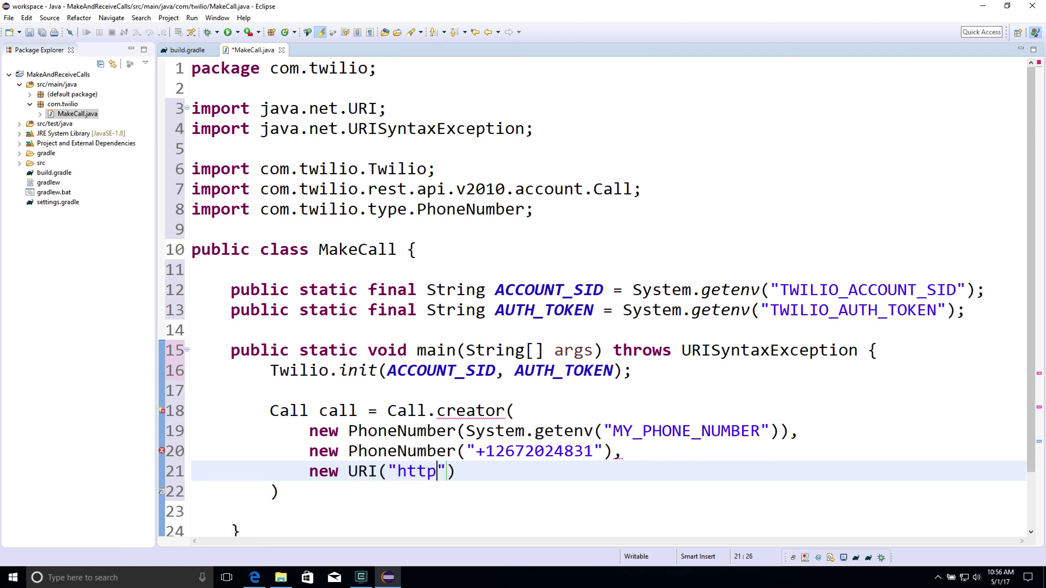
{"action": "type", "text": "://demo.twilio.co"}
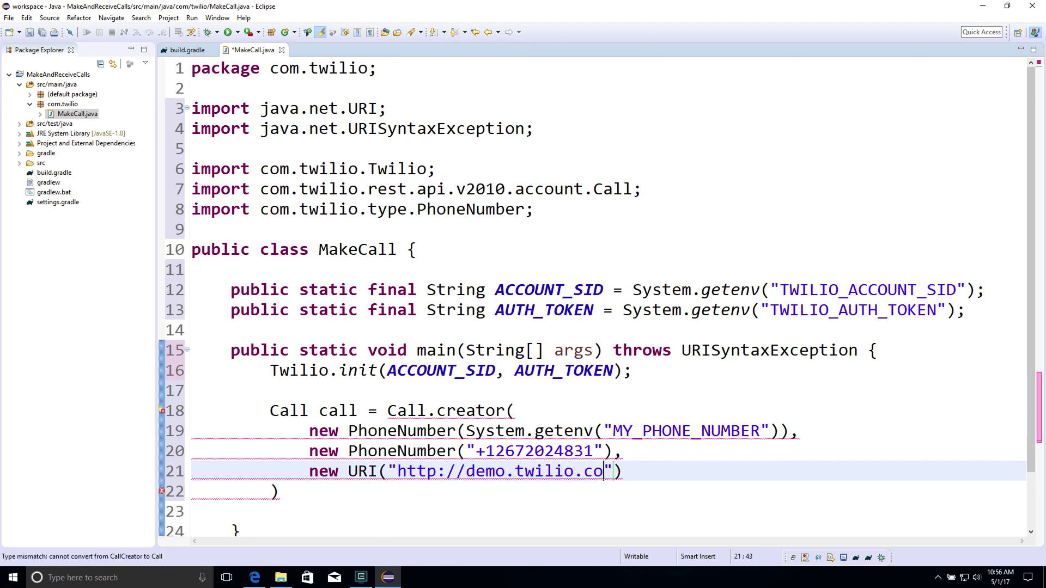
{"action": "type", "text": "m/docs/voi"}
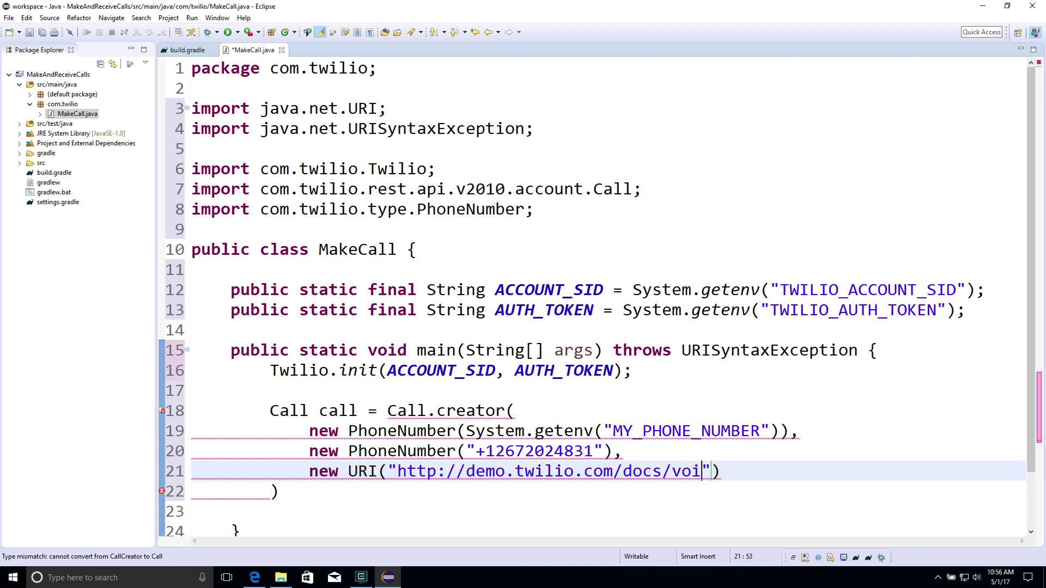
{"action": "type", "text": "ce.xml\""}
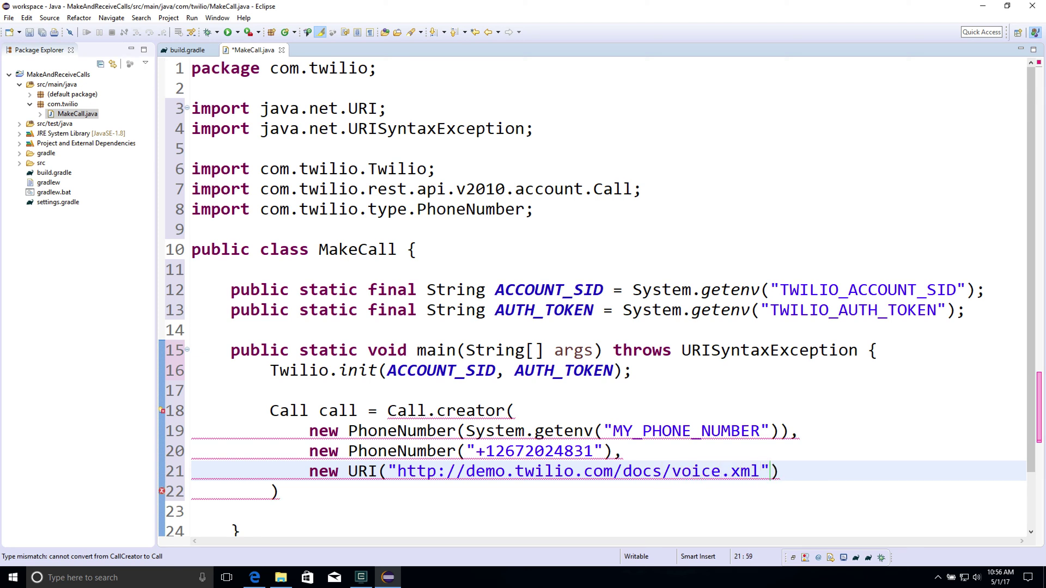
{"action": "type", "text": ")"}
Step: Finish MakeCall with .create() and println(call.getSid()), save, and run it as Java application
{"action": "key", "text": "Down"}
{"action": "type", "text": ".create"}
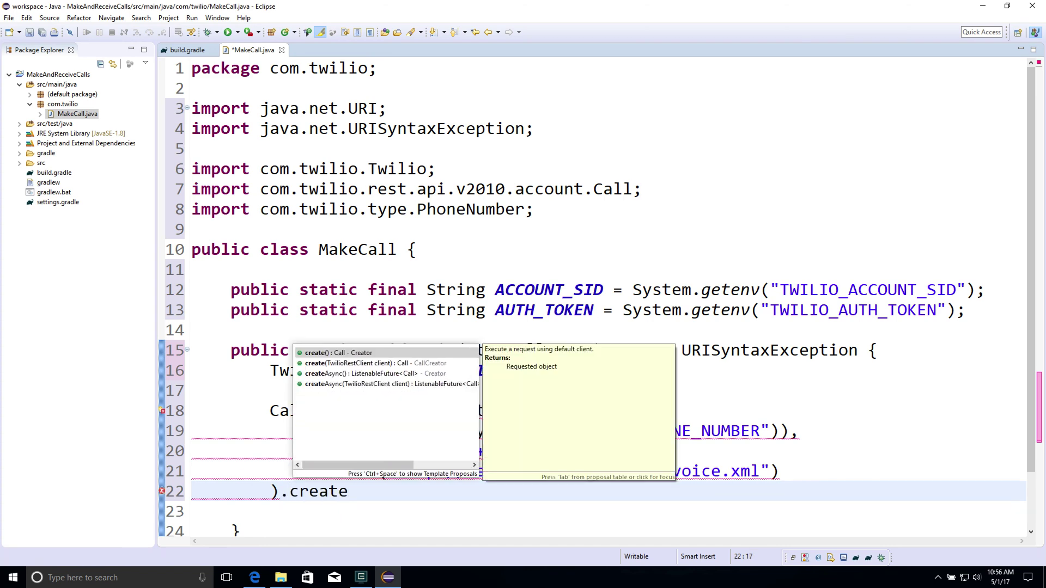
{"action": "type", "text": "();"}
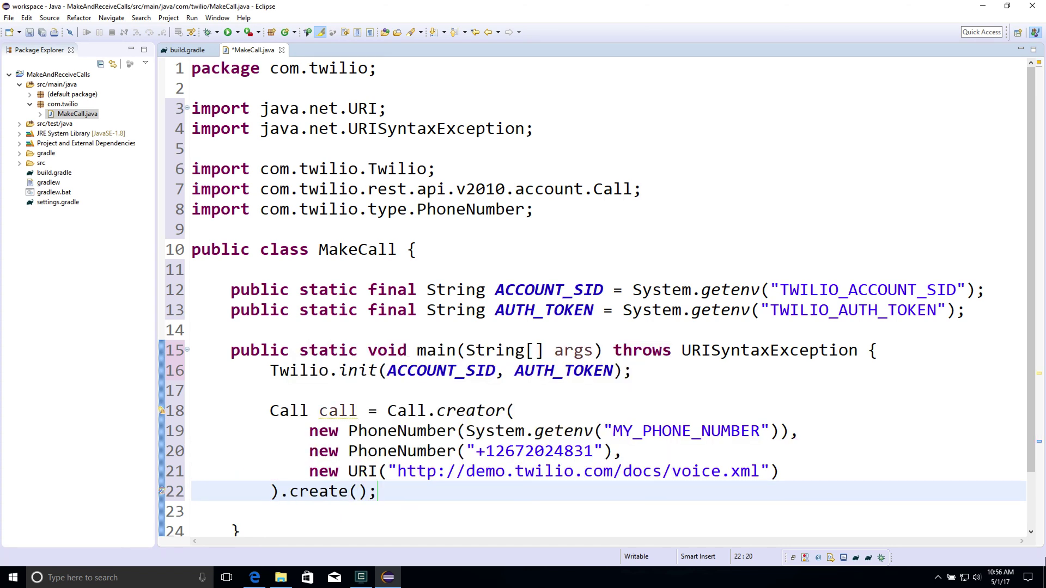
{"action": "key", "text": "Down"}
{"action": "key", "text": "Return"}
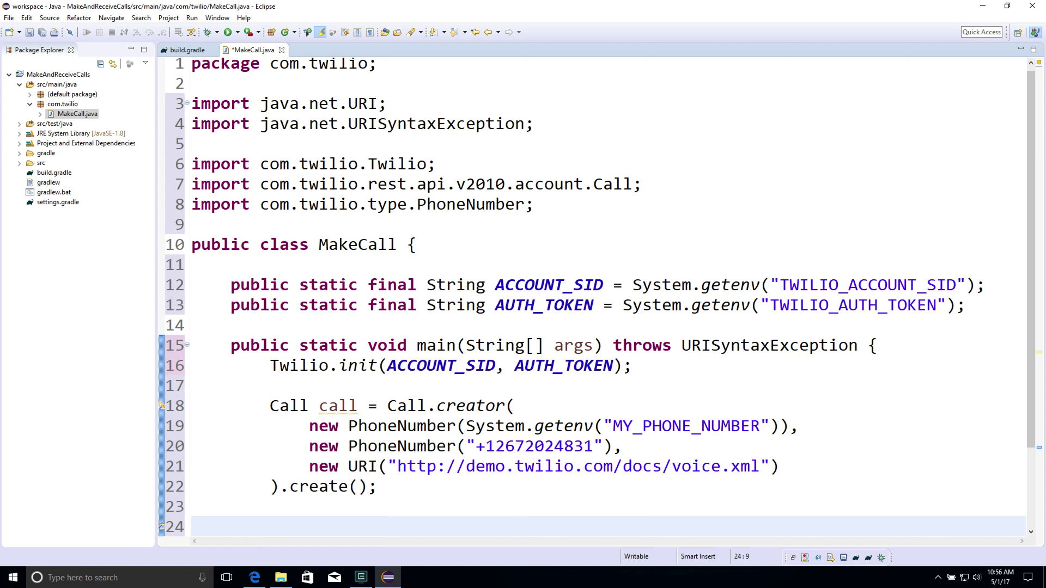
{"action": "type", "text": "System.out"}
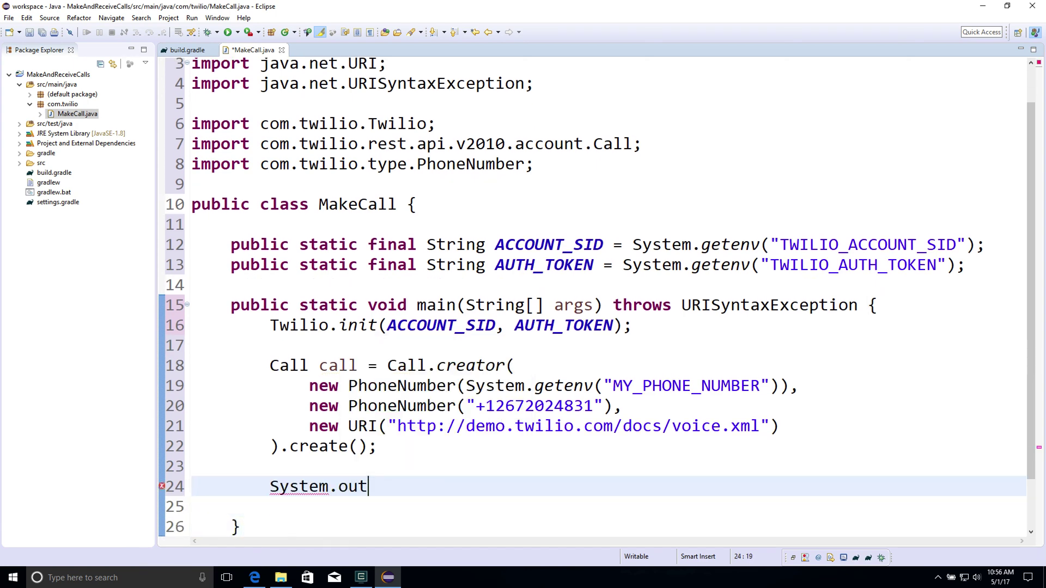
{"action": "type", "text": ".println"}
{"action": "key", "text": "Return"}
{"action": "type", "text": "cal"}
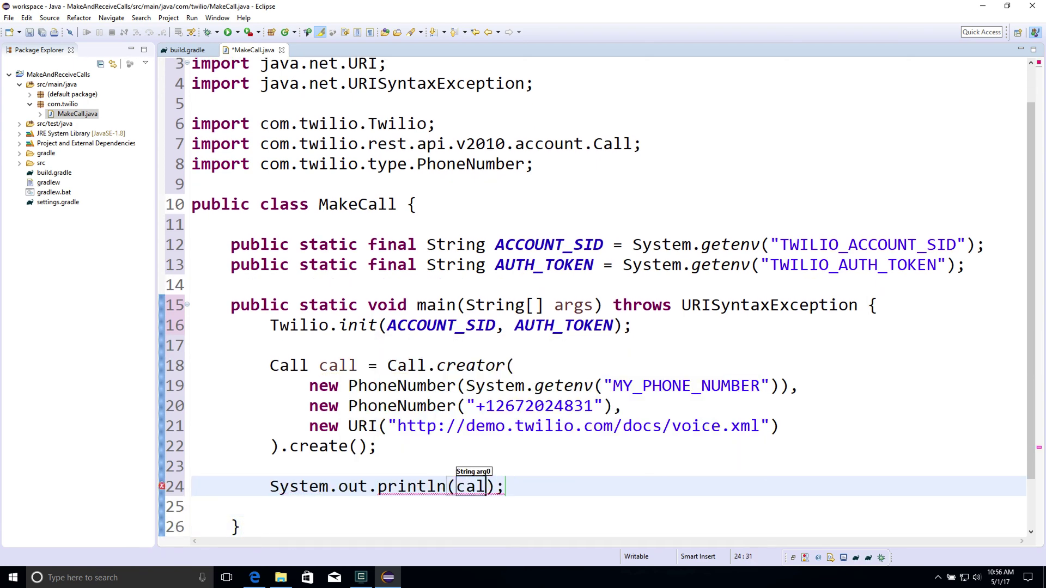
{"action": "type", "text": "l.getSi"}
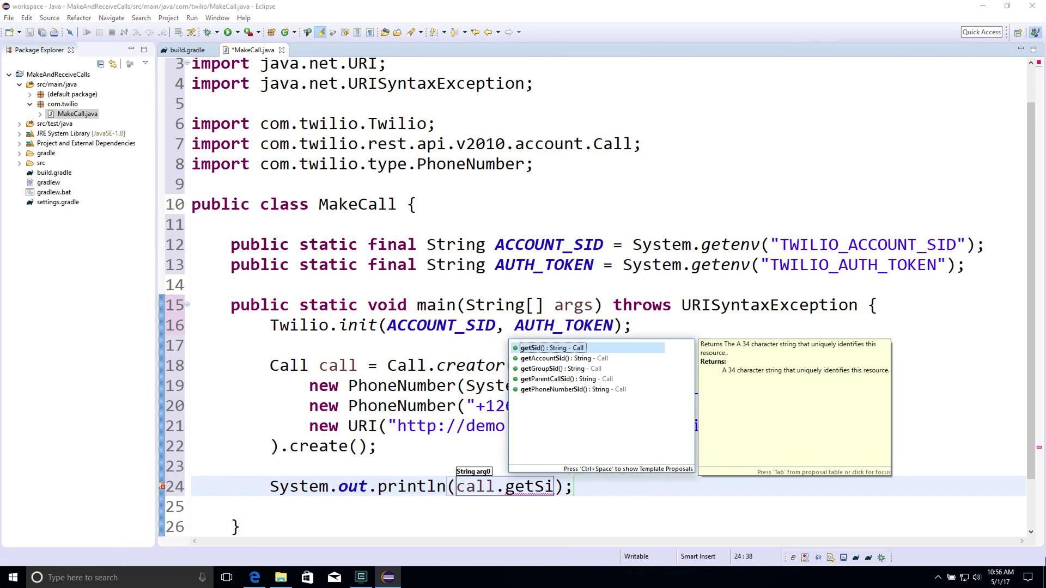
{"action": "key", "text": "Return"}
{"action": "type", "text": ")"}
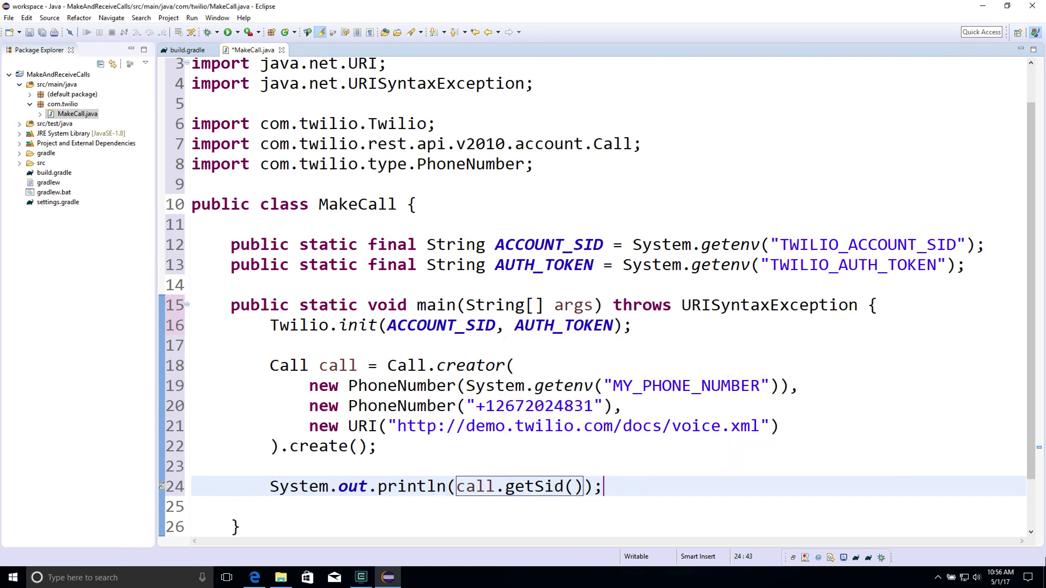
{"action": "key", "text": "ctrl+s"}
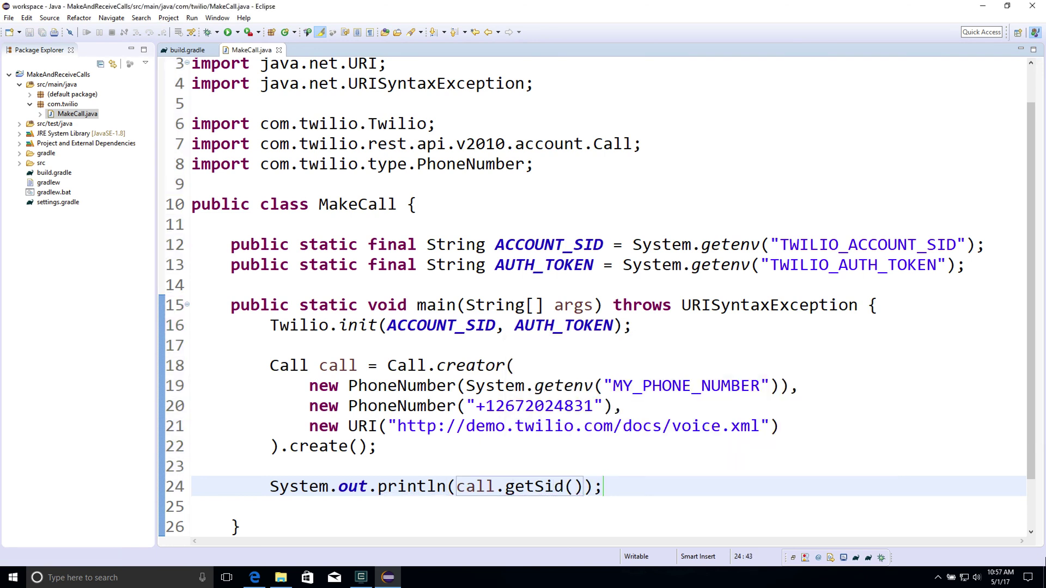
{"action": "left_click", "coordinate": [238, 32]}
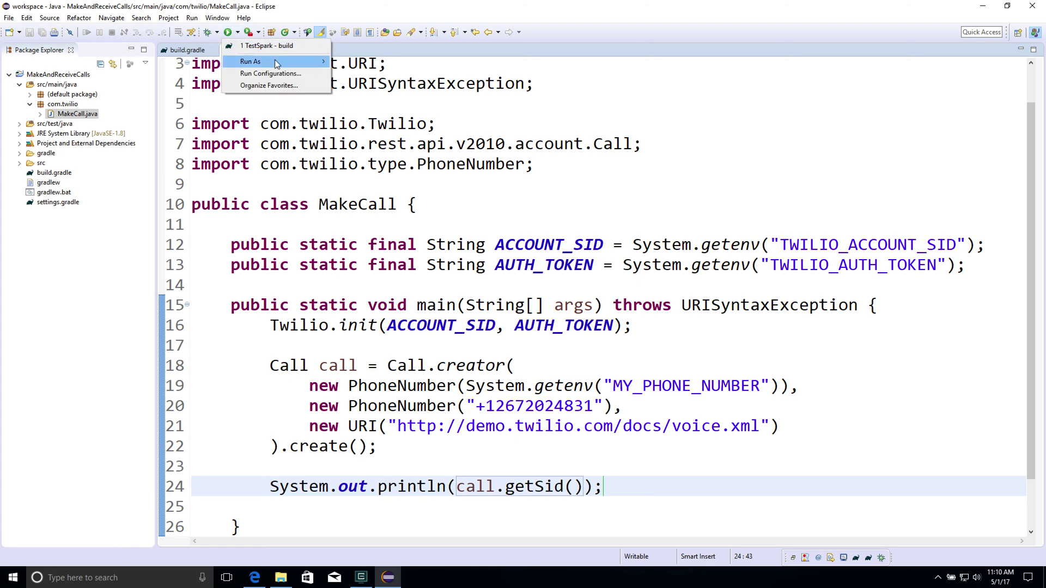
{"action": "mouse_move", "coordinate": [250, 61]}
{"action": "left_click", "coordinate": [389, 72]}
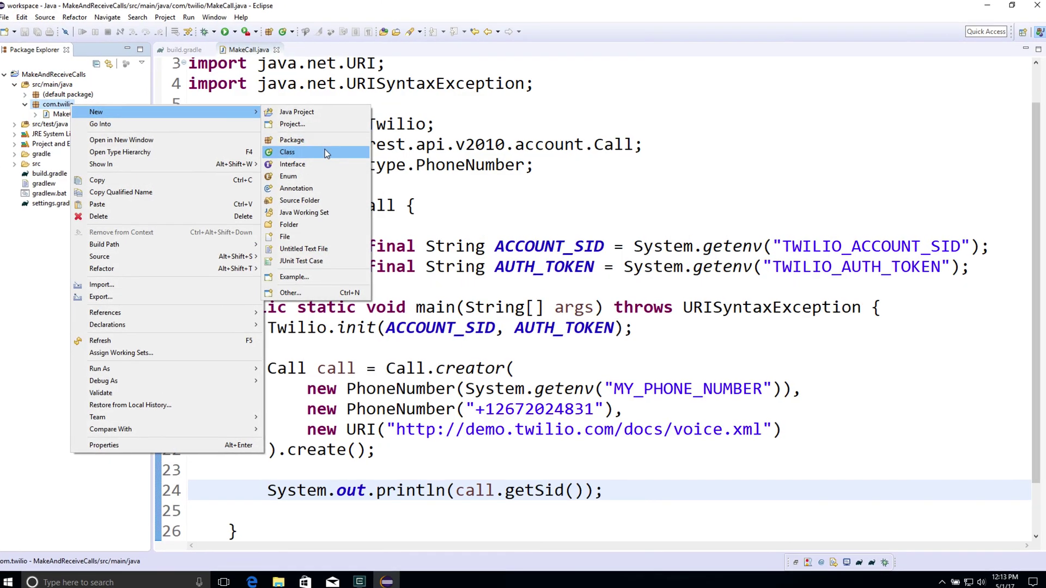
Step: Create a ReceiveCall class with a main stub in com.twilio and make room for imports
{"action": "left_click", "coordinate": [324, 151]}
{"action": "type", "text": "Receive"}
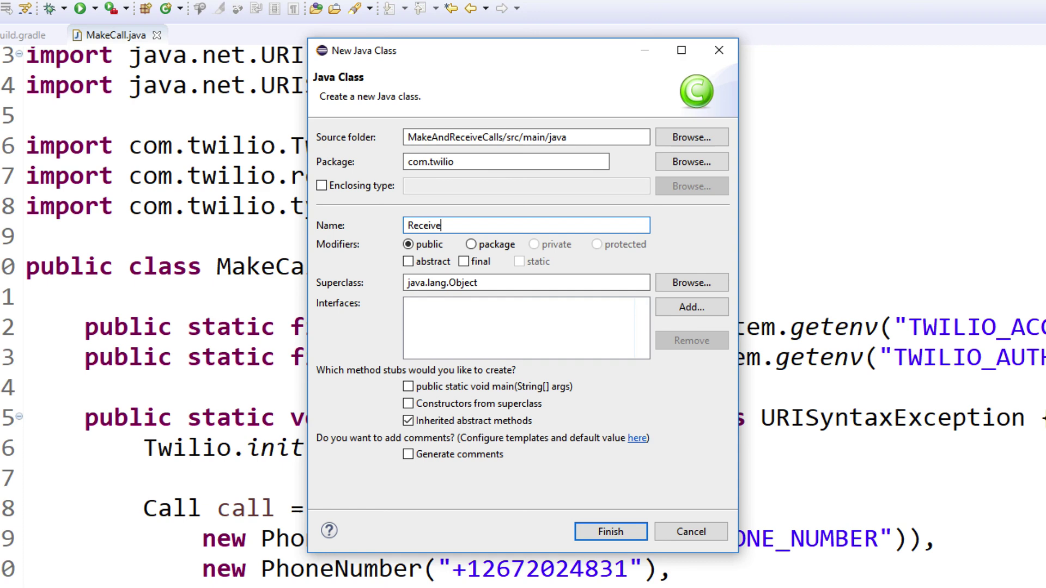
{"action": "type", "text": "Call"}
{"action": "left_click", "coordinate": [408, 387]}
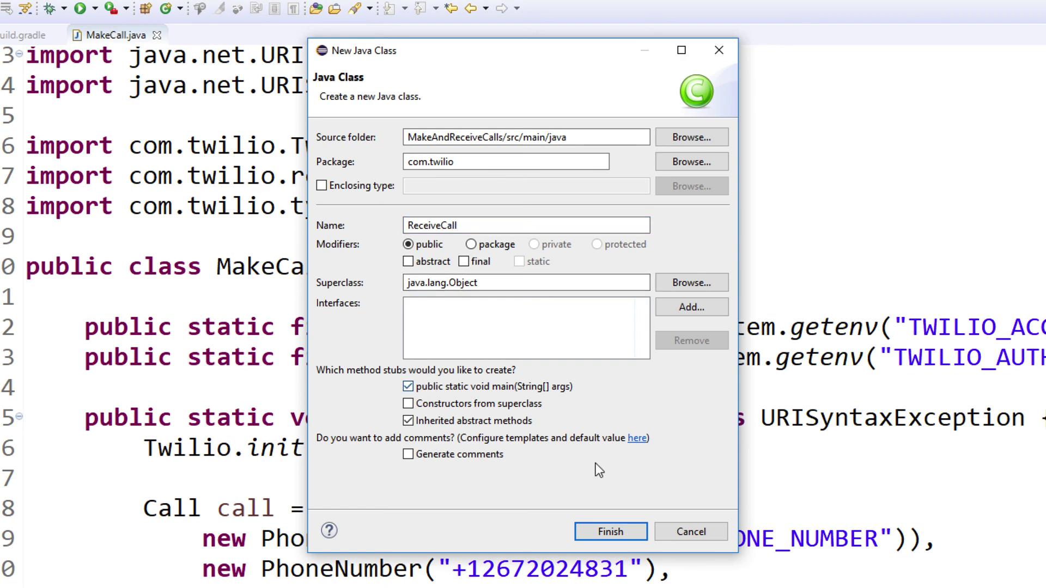
{"action": "left_click", "coordinate": [611, 533]}
{"action": "key", "text": "End"}
{"action": "key", "text": "Return"}
{"action": "key", "text": "Return"}
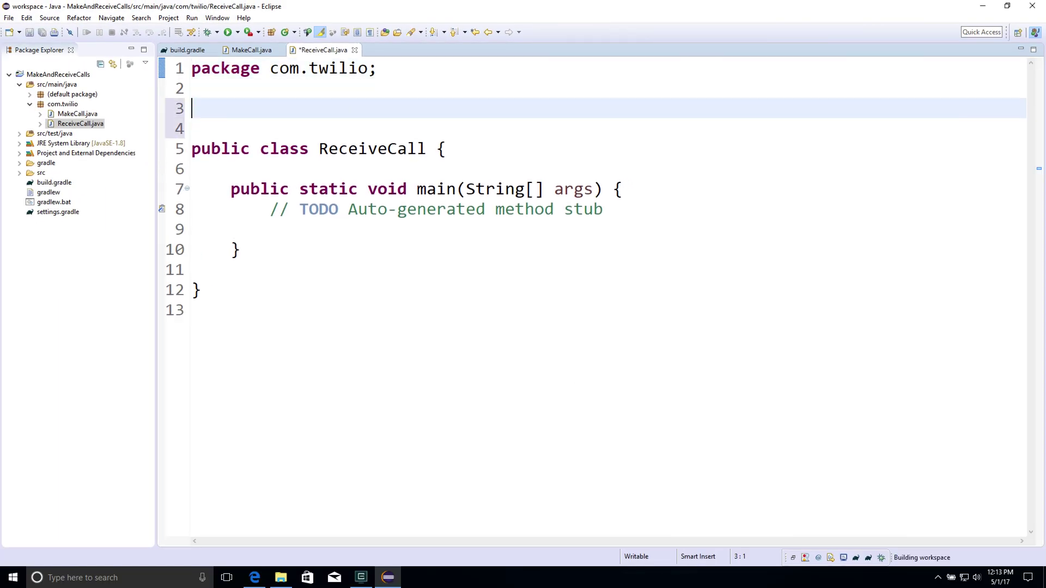
{"action": "type", "text": "import static"}
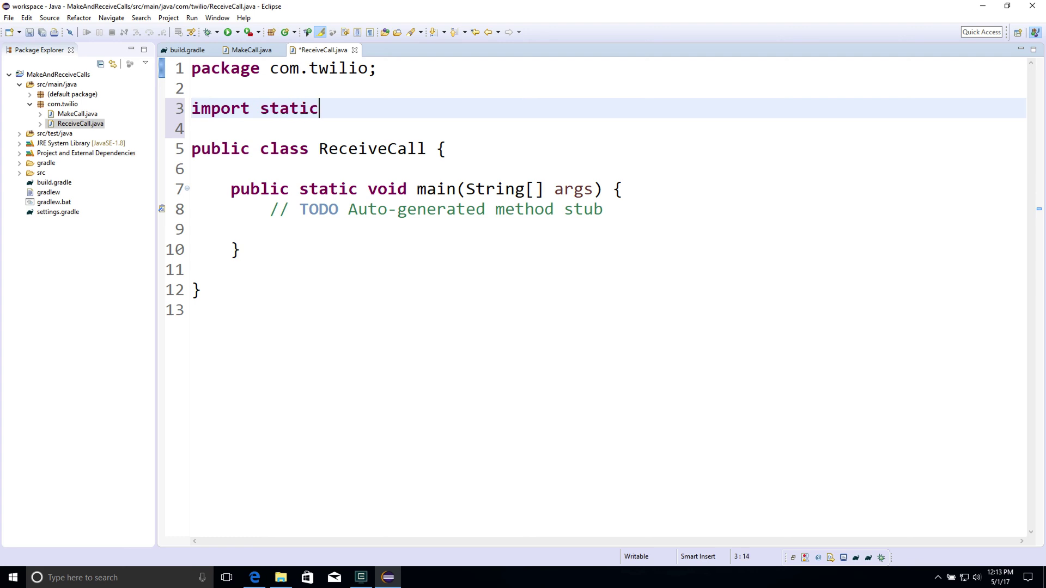
{"action": "type", "text": " spark.Spark.po"}
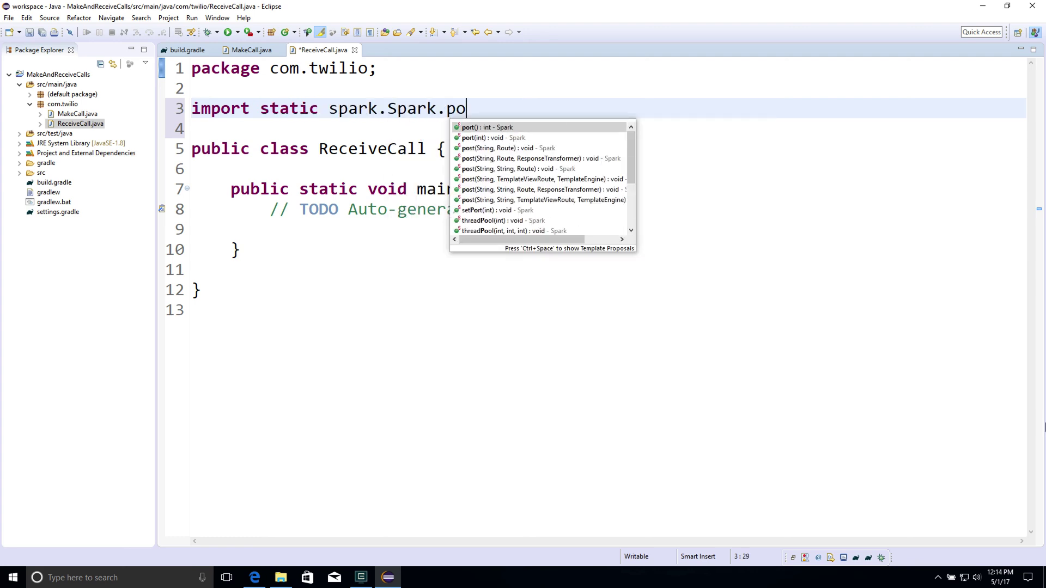
Step: Import Spark's post, Say and VoiceResponse into ReceiveCall, then move into main
{"action": "key", "text": "Return"}
{"action": "key", "text": "Return"}
{"action": "key", "text": "Return"}
{"action": "type", "text": "import "}
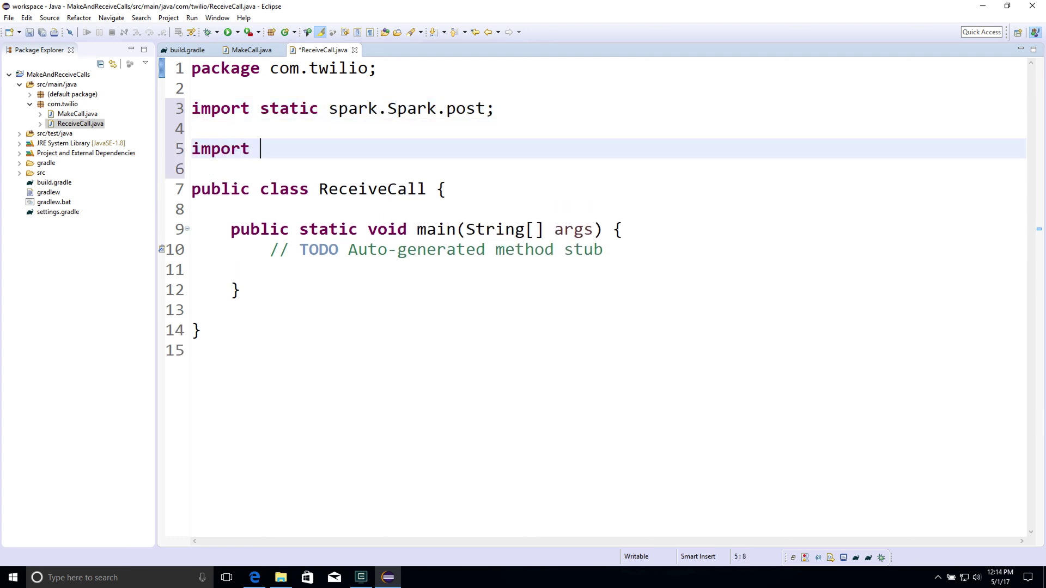
{"action": "type", "text": "com.twilio.twi"}
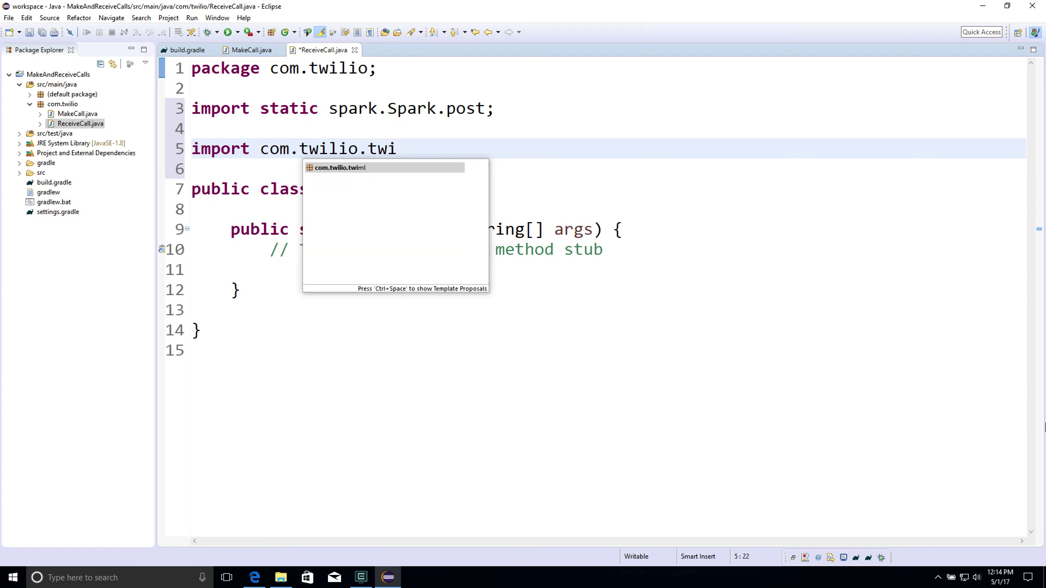
{"action": "type", "text": "ml.Say; import com.twilio.twiml.VoiceResponse"}
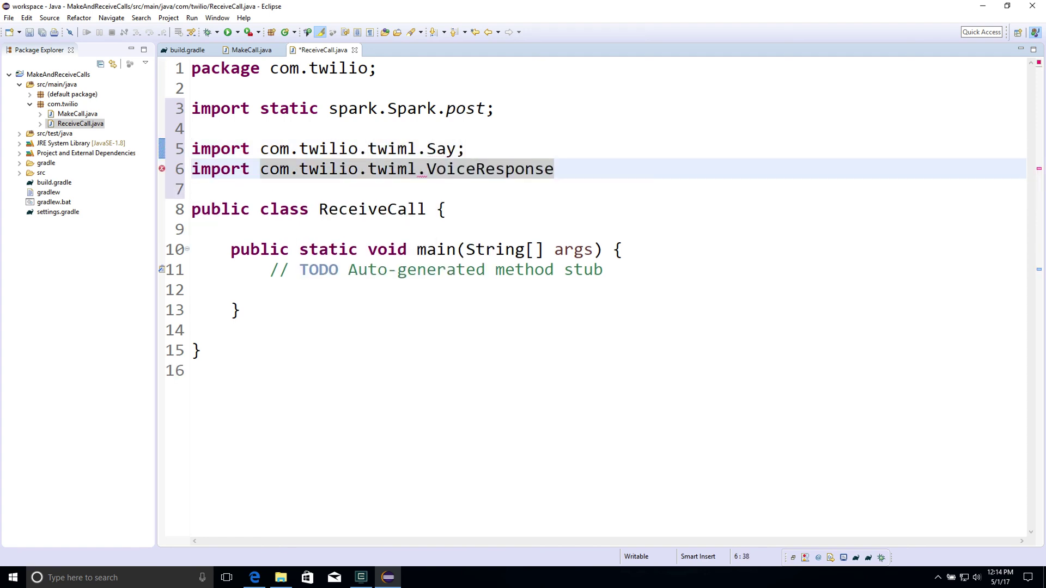
{"action": "type", "text": ";"}
{"action": "left_click", "coordinate": [271, 270]}
Step: Replace the TODO with a VoiceResponse whose Say reads 'Hello from your pals at Twilio. Have fun!'
{"action": "key", "text": "shift+End"}
{"action": "key", "text": "Delete"}
{"action": "key", "text": "Return"}
{"action": "type", "text": "post("}
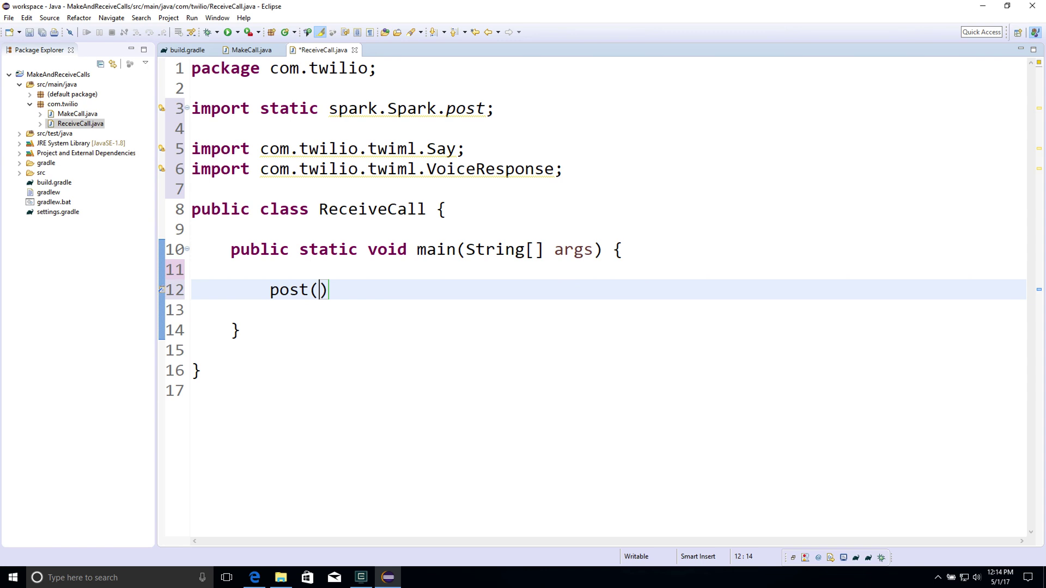
{"action": "type", "text": "\"receive-ca"}
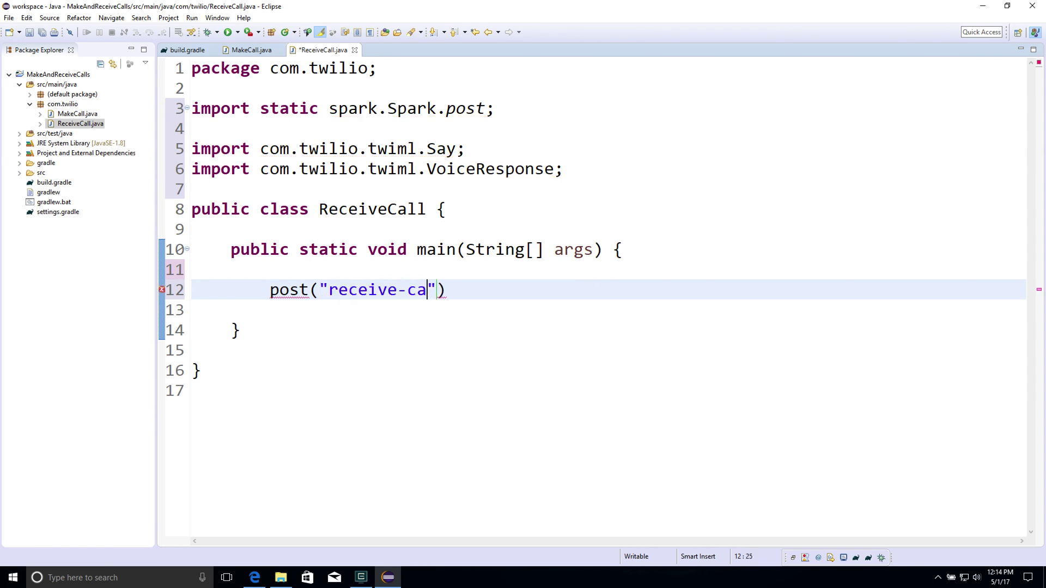
{"action": "type", "text": "ll\", (req"}
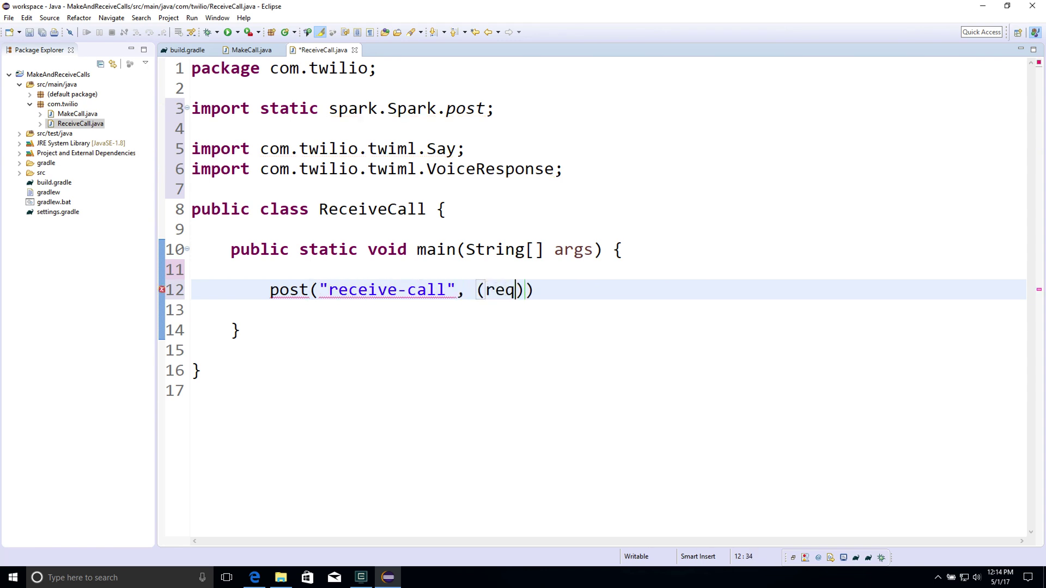
{"action": "type", "text": ", res) -> {  \t\t\t"}
{"action": "type", "text": "Voice"}
{"action": "type", "text": "Re"}
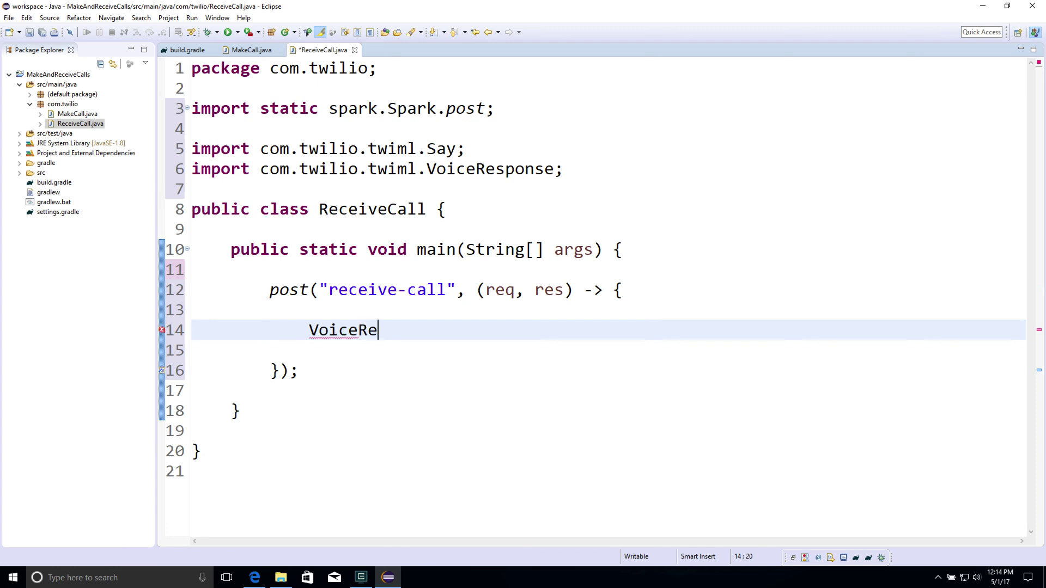
{"action": "type", "text": "sponse twi"}
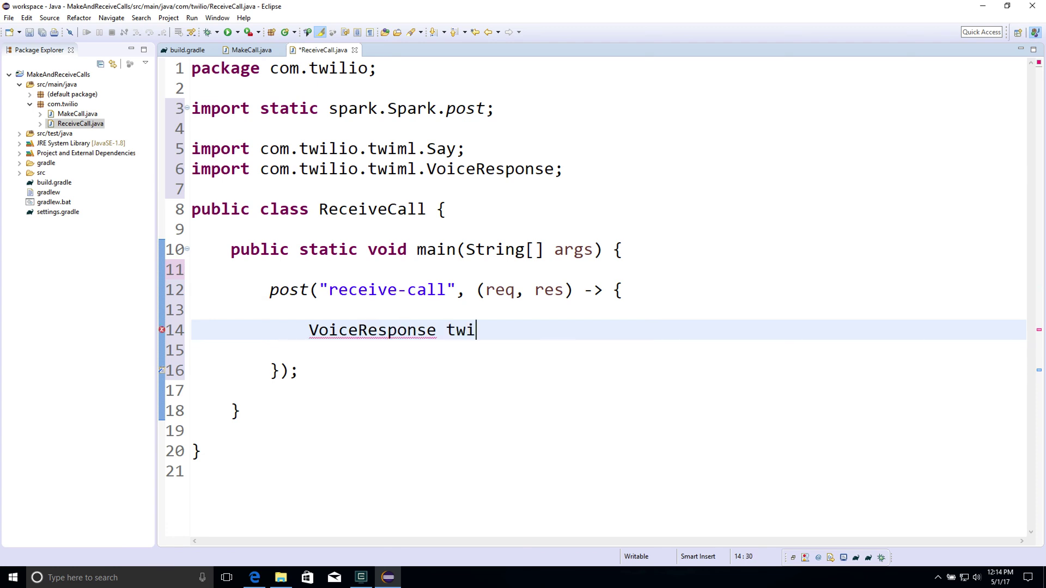
{"action": "type", "text": "ml = n"}
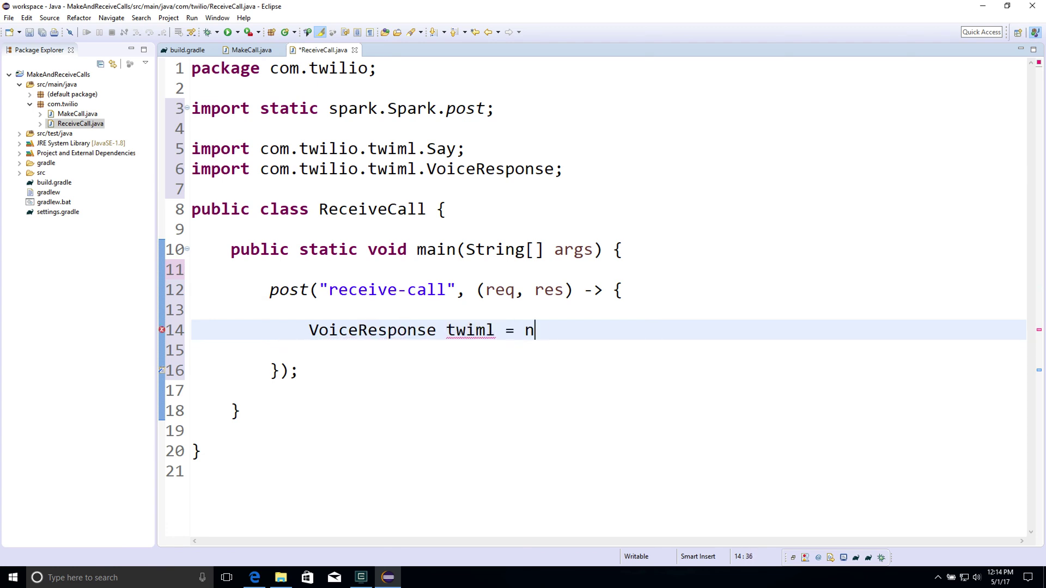
{"action": "type", "text": "ew VoiceRespons"}
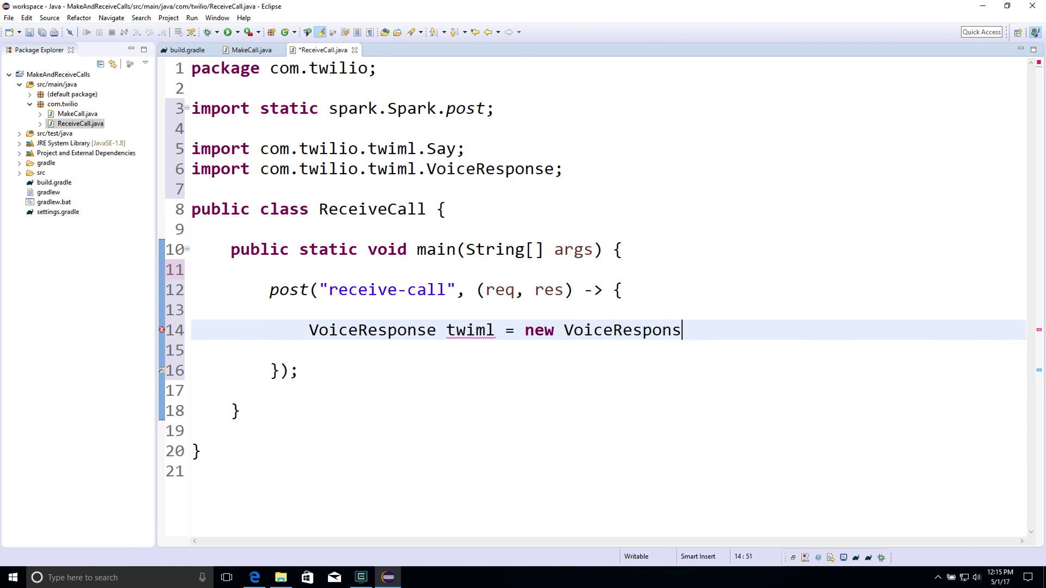
{"action": "type", "text": "e.Builder()"}
{"action": "key", "text": "Return"}
{"action": "type", "text": ".say"}
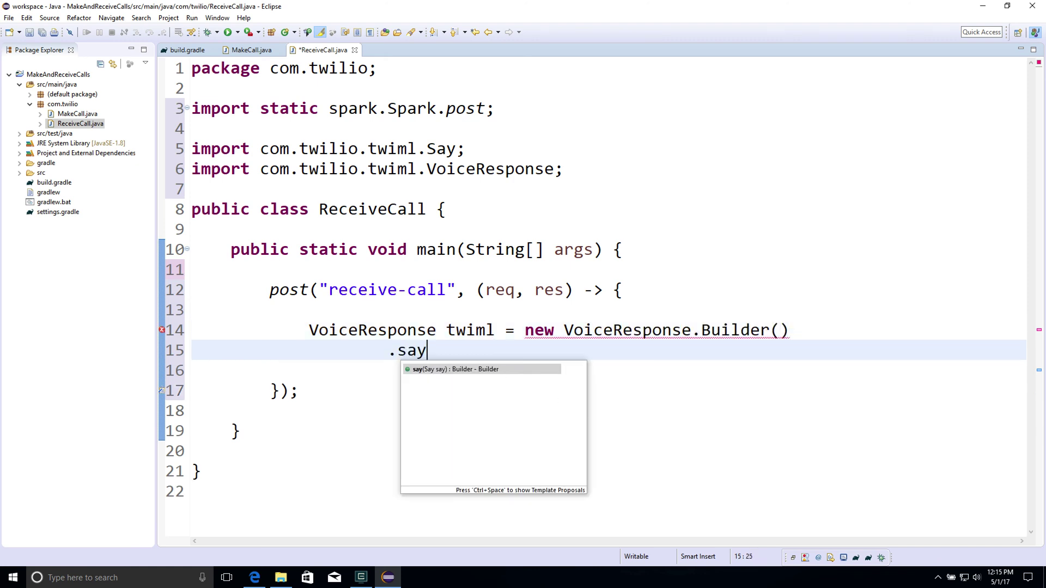
{"action": "key", "text": "Return"}
{"action": "type", "text": "new Say"}
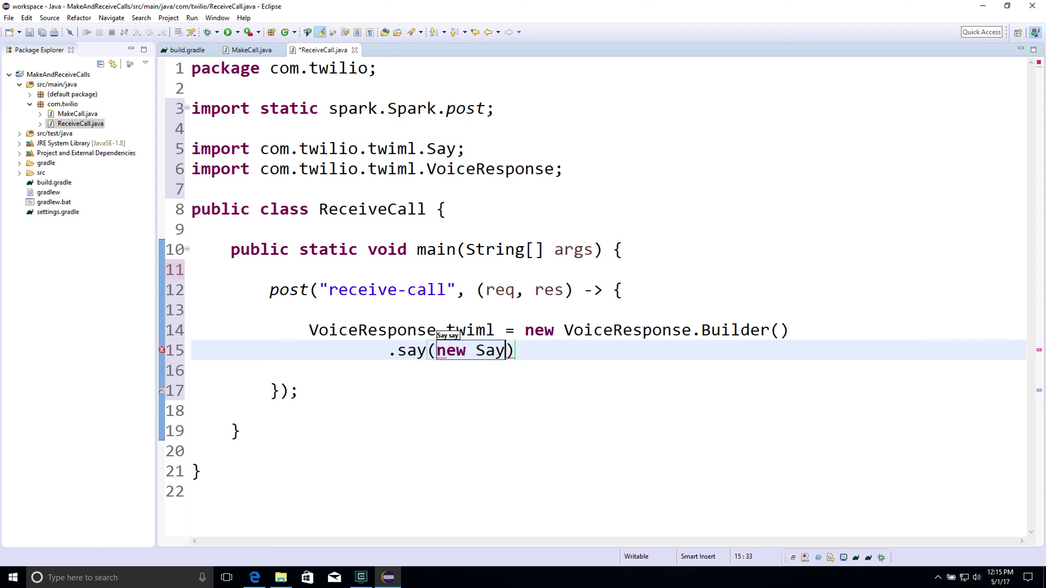
{"action": "type", "text": ".Buil"}
{"action": "key", "text": "Return"}
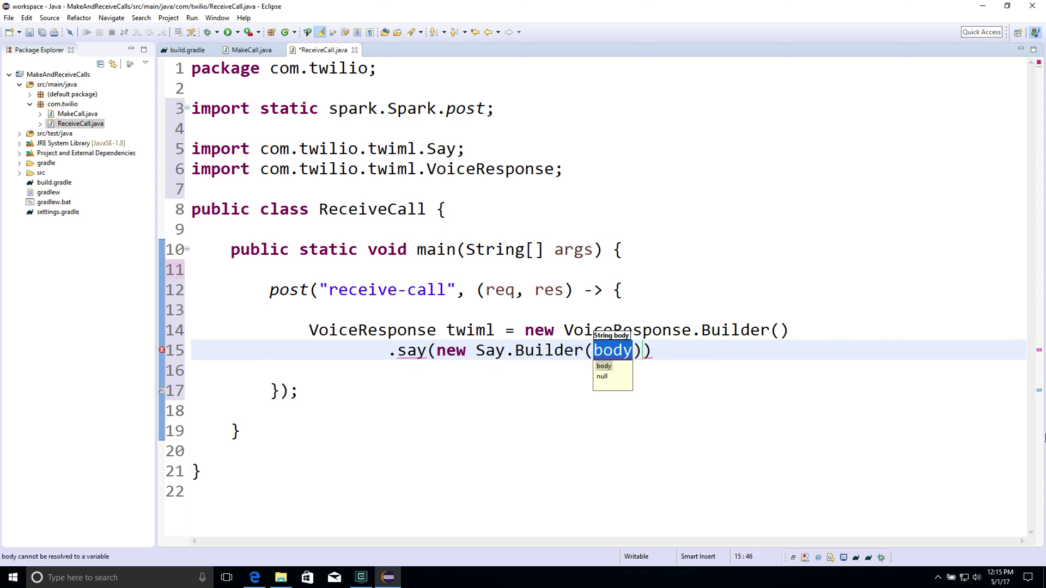
{"action": "type", "text": "\"Hello from "}
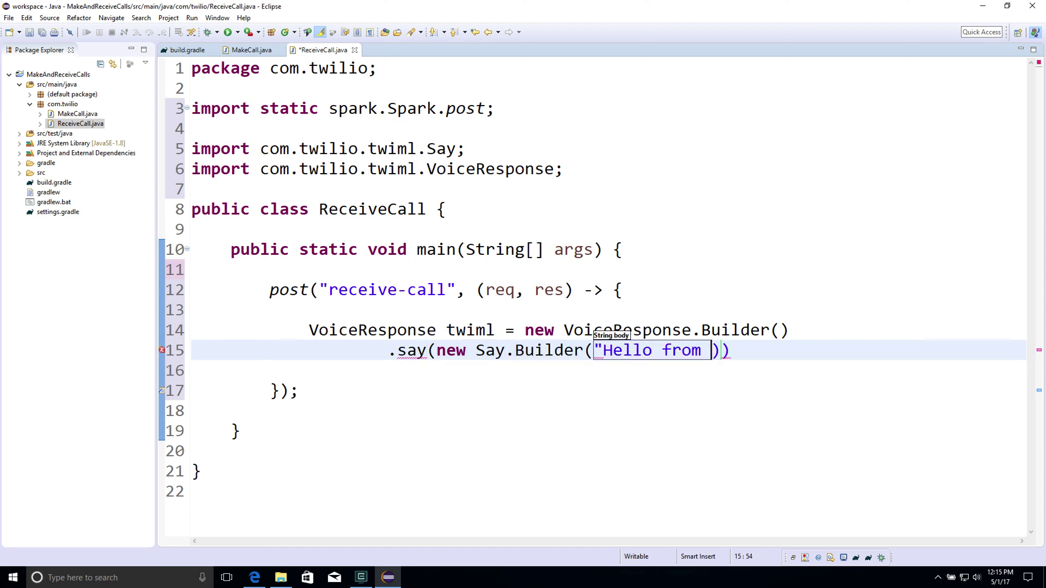
{"action": "type", "text": "your pals at Twilio. Have fun!\")"}
{"action": "key", "text": "Return"}
{"action": "type", "text": "."}
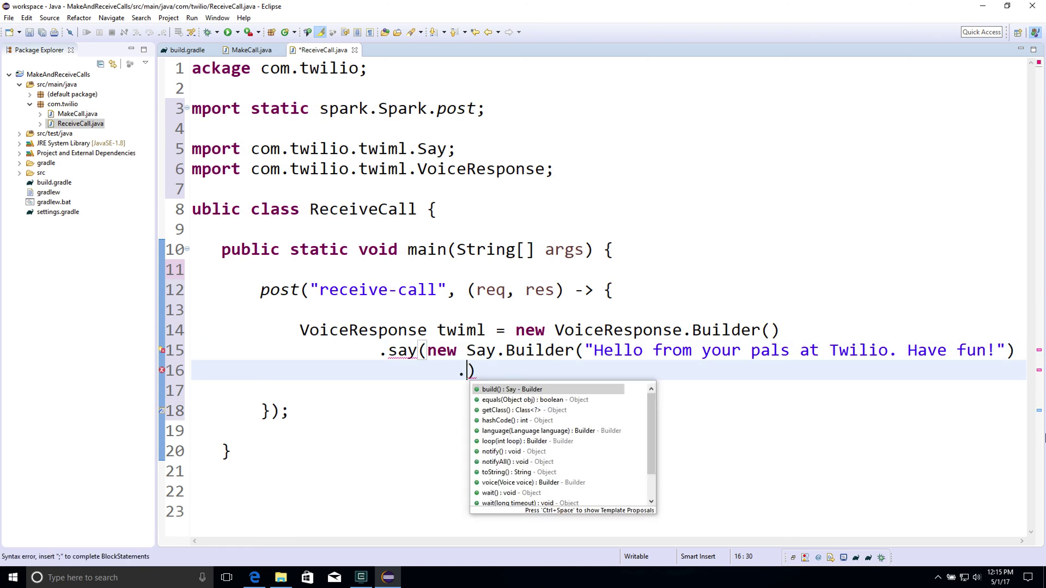
{"action": "type", "text": "build"}
Step: Build the response, return twiml.toXml(), and save ReceiveCall
{"action": "key", "text": "Return"}
{"action": "key", "text": "Return"}
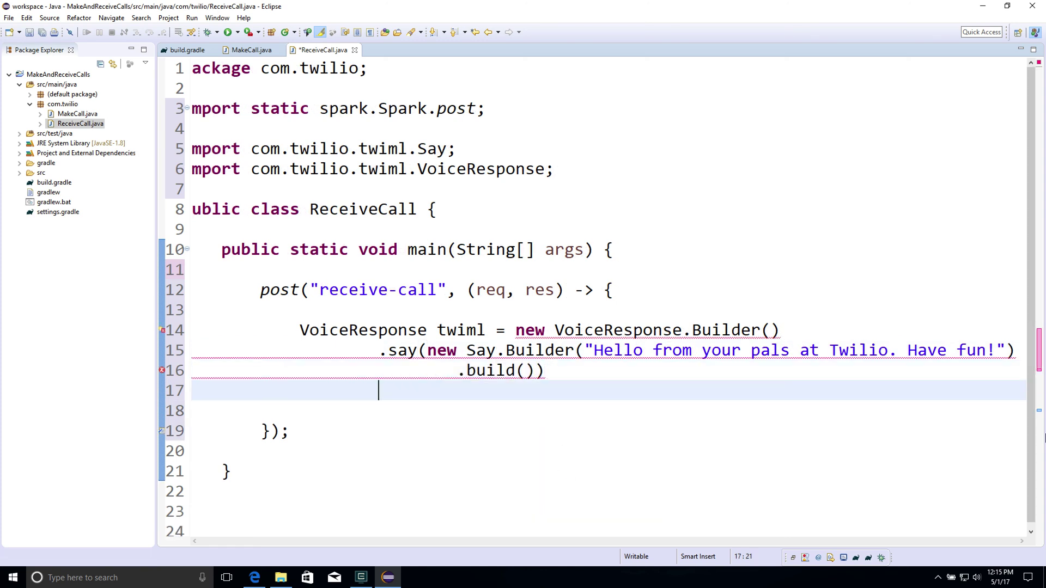
{"action": "type", "text": ".build();"}
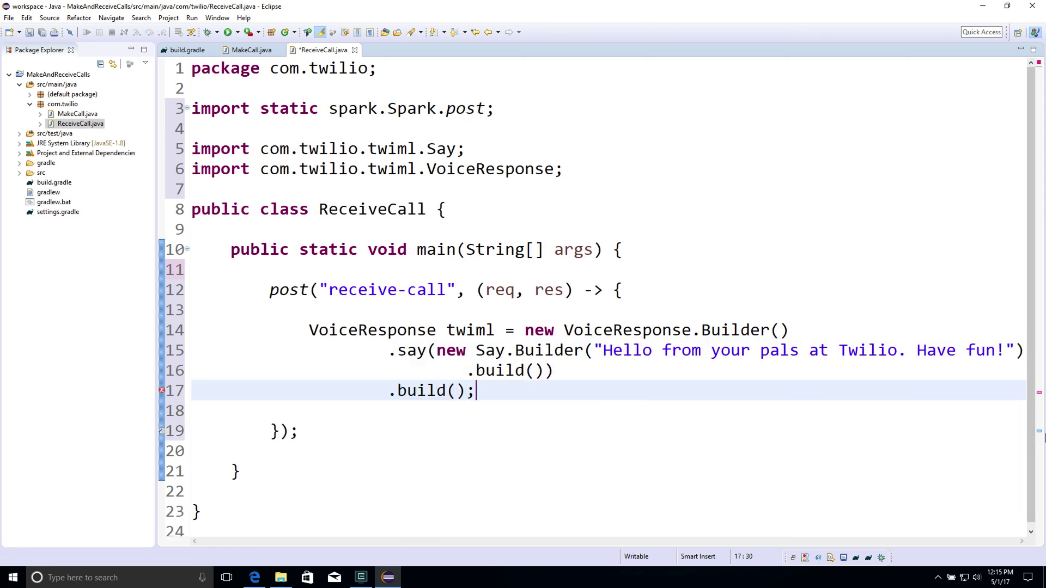
{"action": "key", "text": "Return"}
{"action": "key", "text": "Return"}
{"action": "type", "text": "retu"}
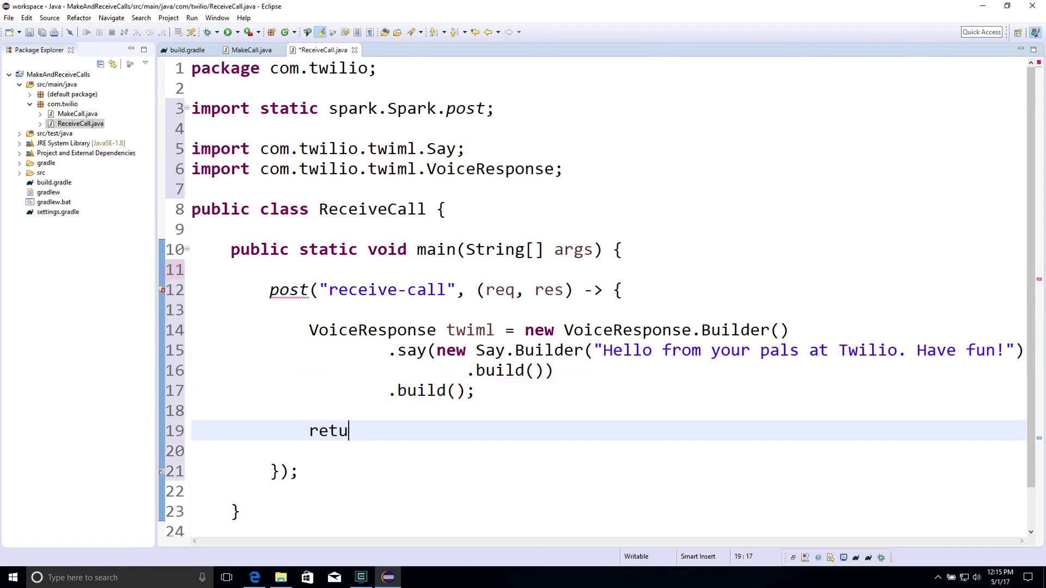
{"action": "type", "text": "rn twiml.To"}
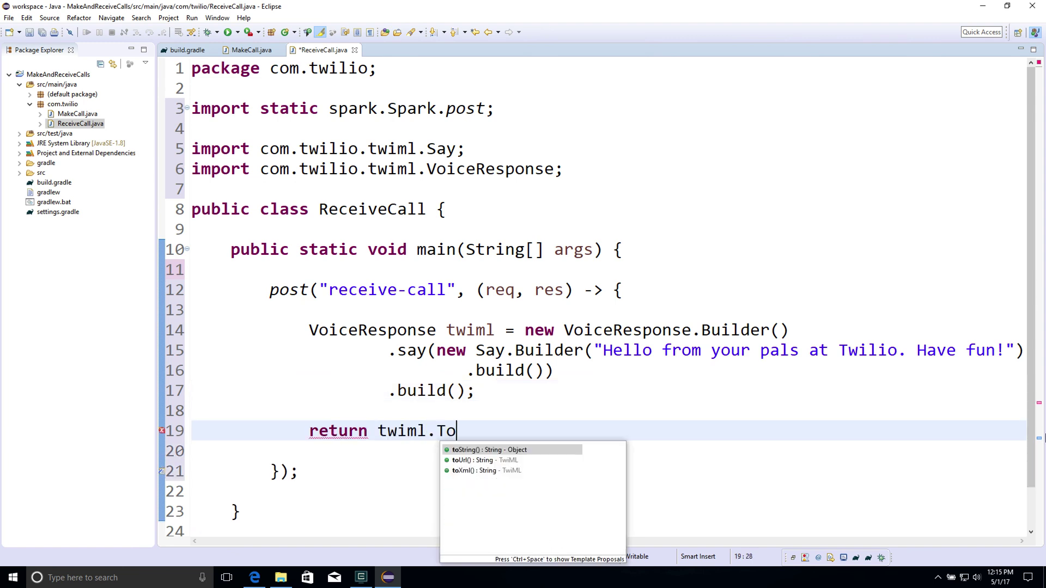
{"action": "type", "text": "X"}
{"action": "key", "text": "Return"}
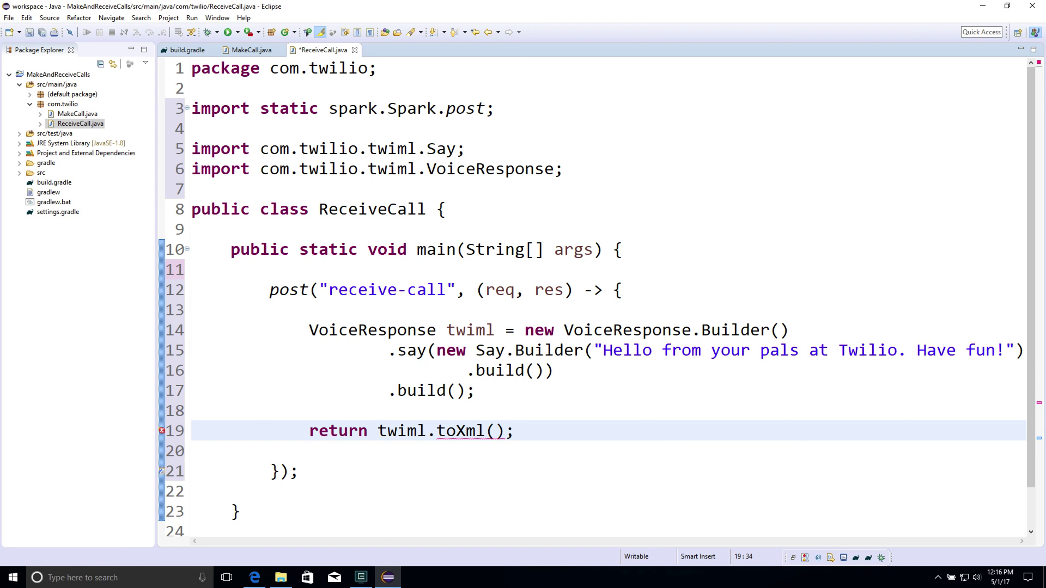
{"action": "key", "text": "ctrl+s"}
Step: Run ReceiveCall as a Java application so Spark listens on 0.0.0.0:4567
{"action": "left_click", "coordinate": [238, 32]}
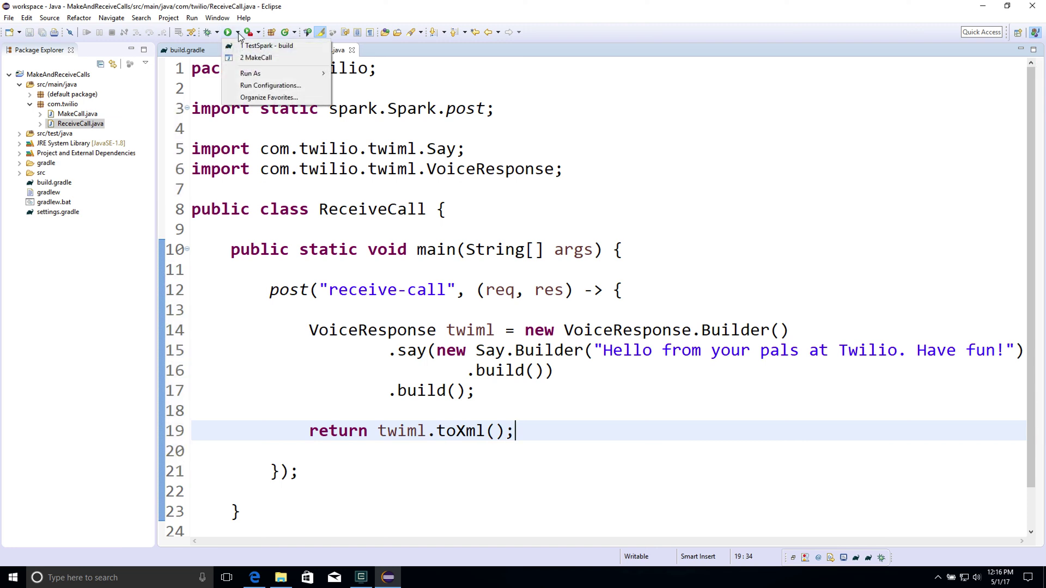
{"action": "mouse_move", "coordinate": [251, 73]}
{"action": "left_click", "coordinate": [364, 87]}
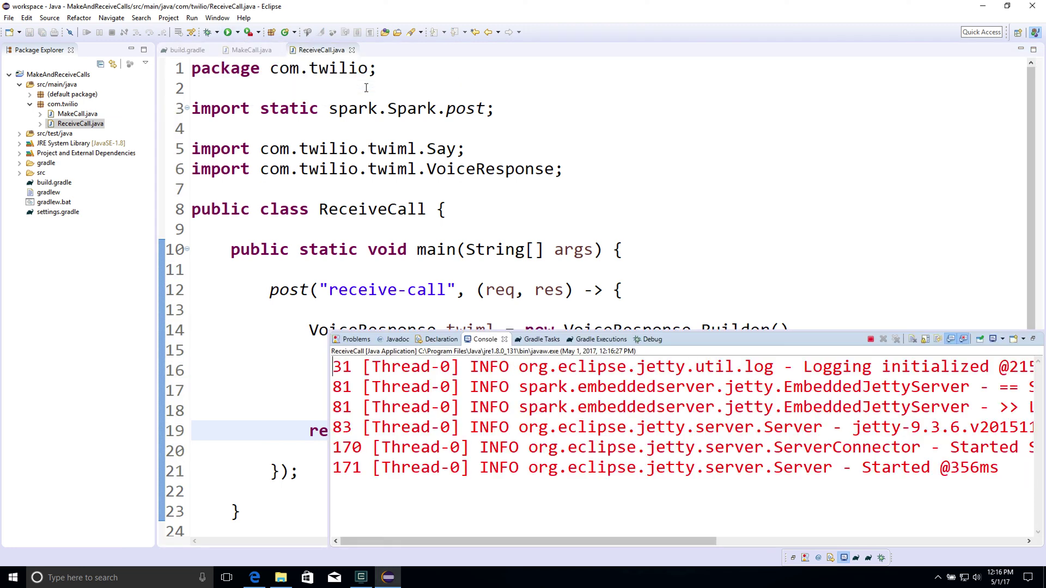
{"action": "left_click_drag", "start_coordinate": [672, 541], "coordinate": [865, 535]}
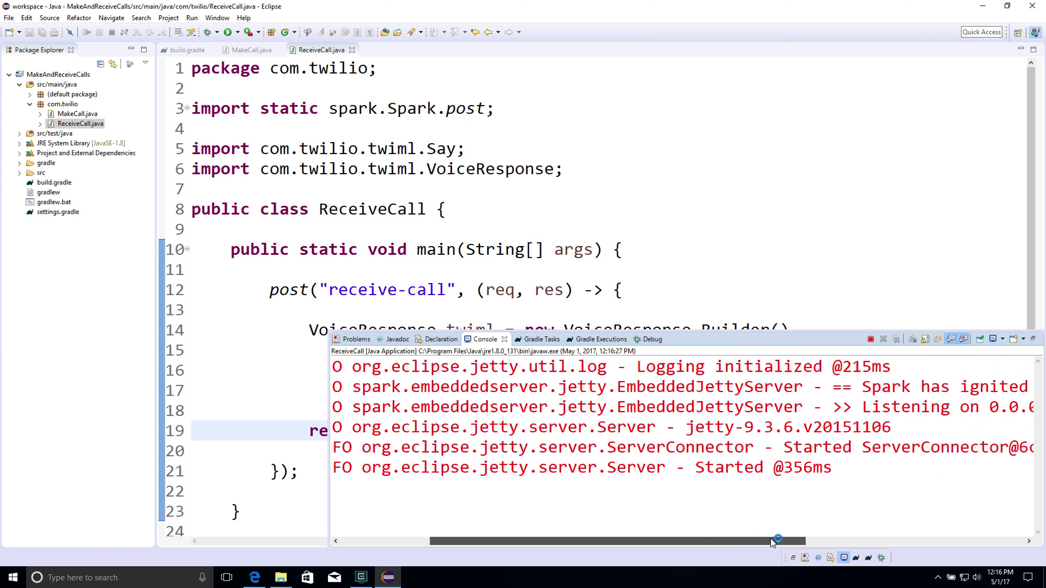
{"action": "left_click_drag", "start_coordinate": [933, 407], "coordinate": [689, 408]}
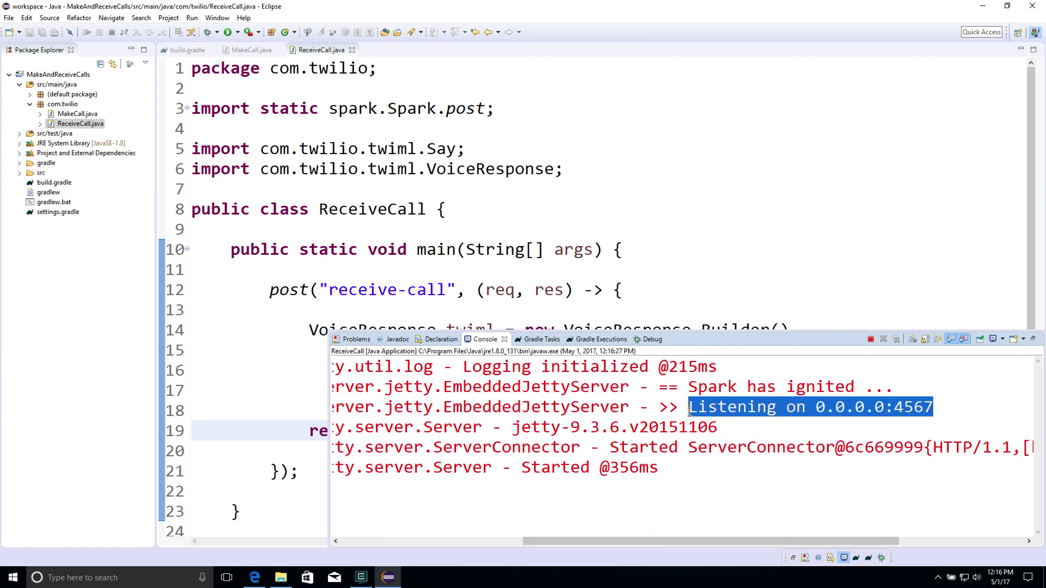
Step: Start an ngrok tunnel to port 4567 and copy the https forwarding address
{"action": "key", "text": "alt+Tab"}
{"action": "type", "text": "ngrok http"}
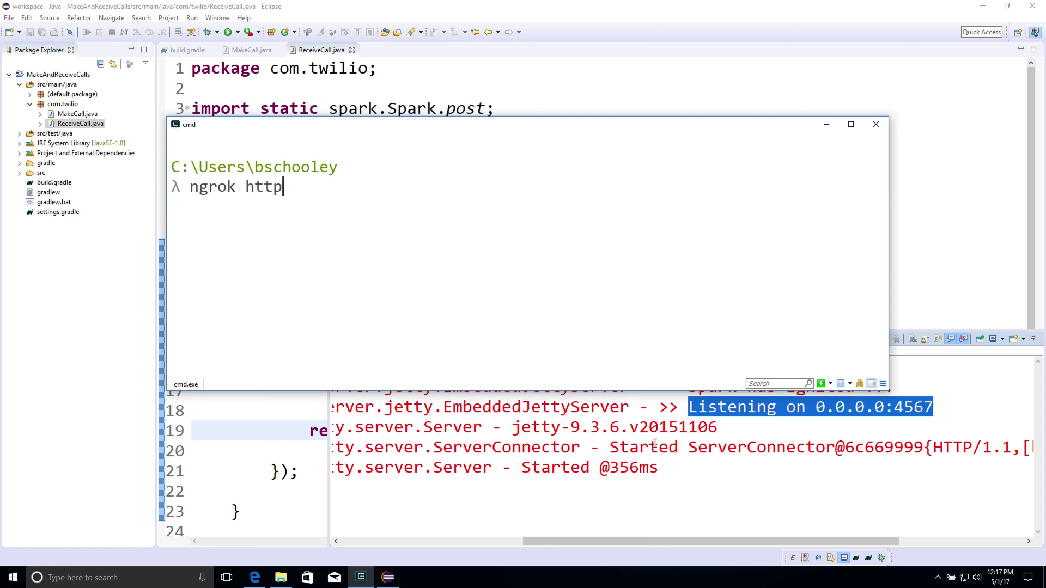
{"action": "type", "text": " 4567"}
{"action": "key", "text": "Return"}
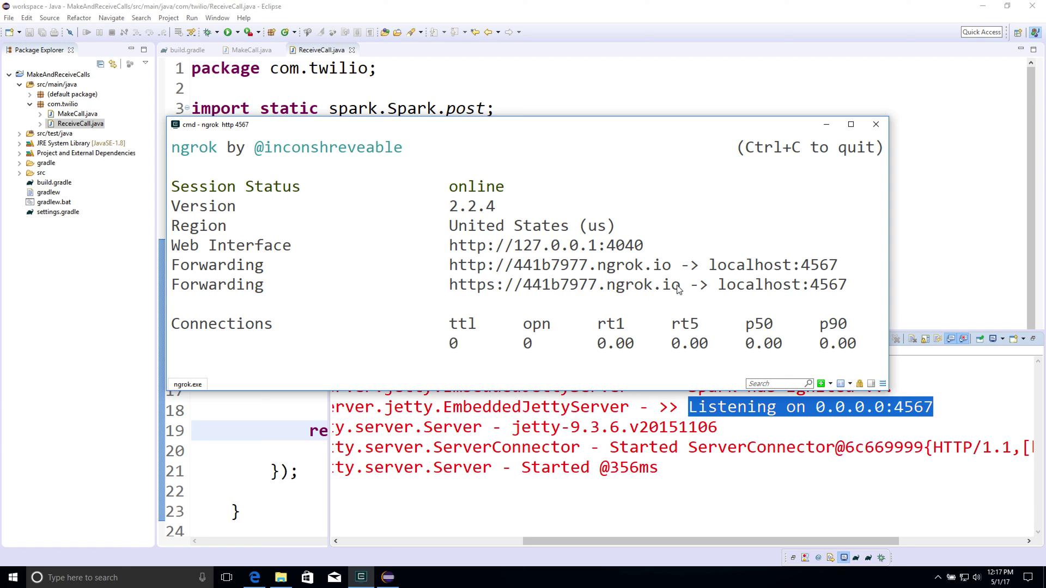
{"action": "left_click_drag", "start_coordinate": [679, 290], "coordinate": [453, 289]}
{"action": "key", "text": "alt+Tab"}
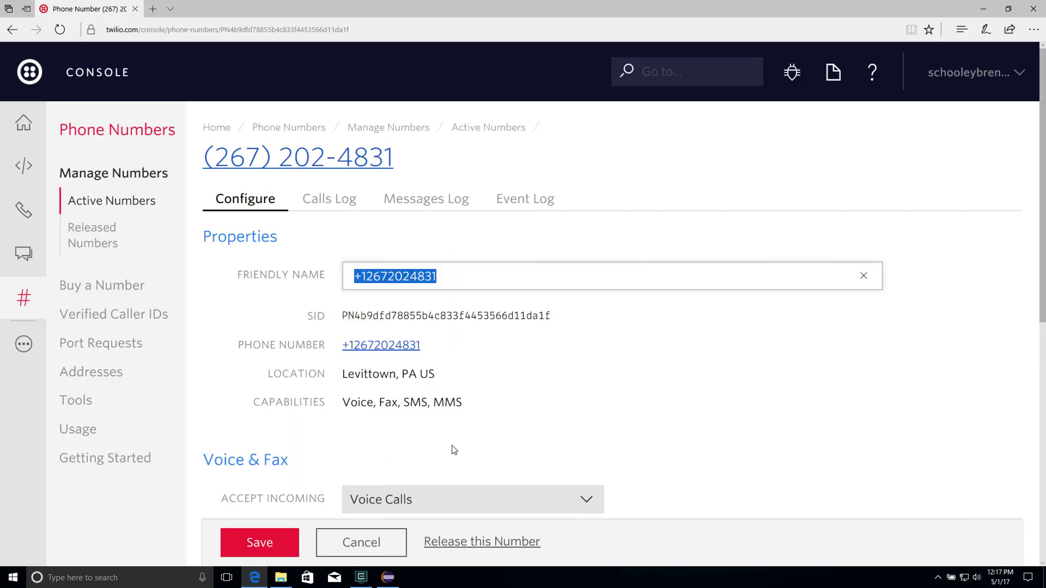
{"action": "scroll", "coordinate": [563, 424], "scroll_direction": "down", "scroll_amount": 4}
{"action": "left_click", "coordinate": [742, 278]}
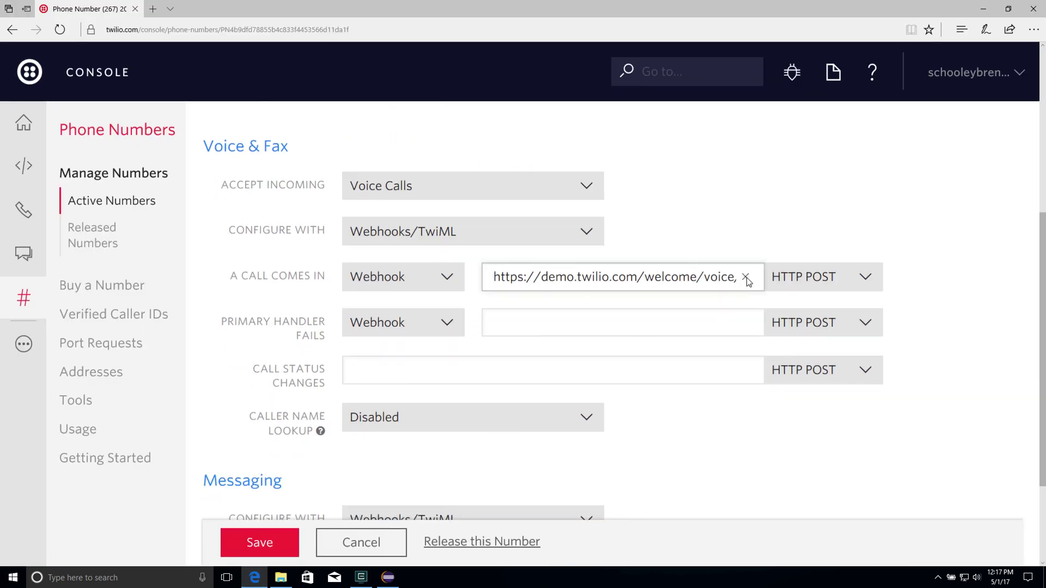
{"action": "left_click", "coordinate": [746, 278]}
{"action": "type", "text": "https://441b7977.ngrok.io"}
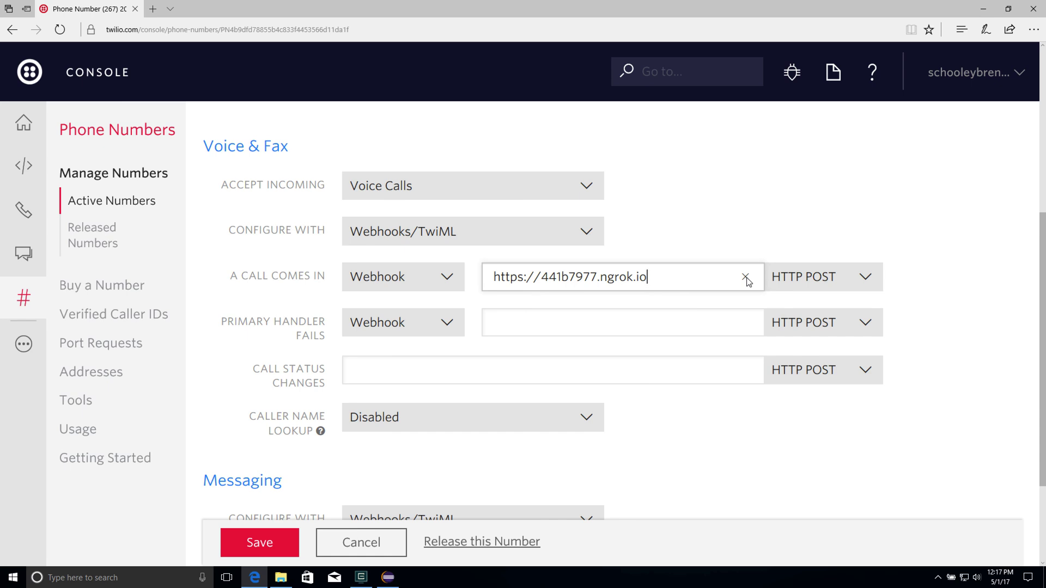
{"action": "type", "text": "ceive-call"}
{"action": "left_click", "coordinate": [263, 542]}
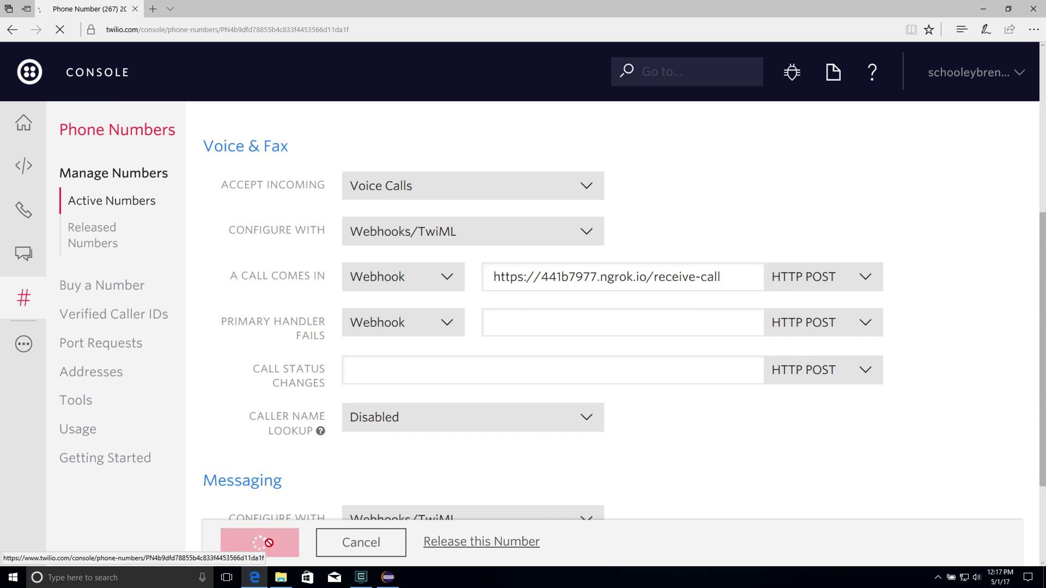